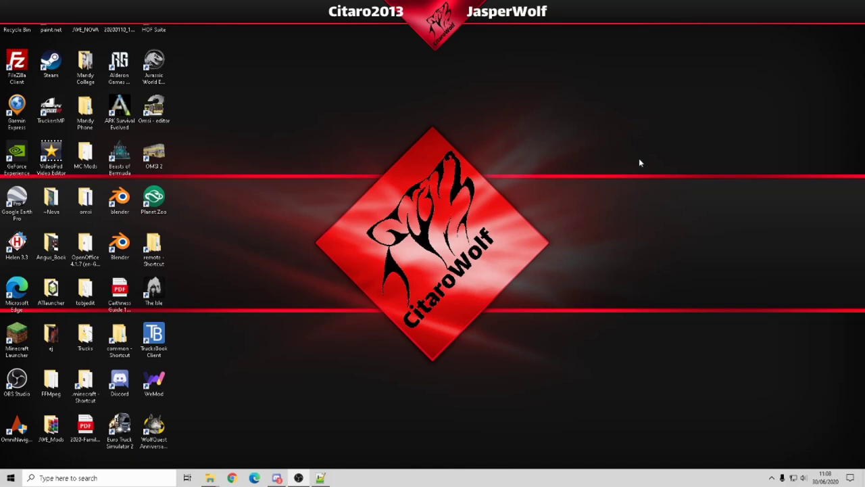
# Browse from Steam common through OMSI 2 > Vehicles > [DLC] Studio Polygon Lite to Texture.
pyautogui.doubleClick(120, 338)
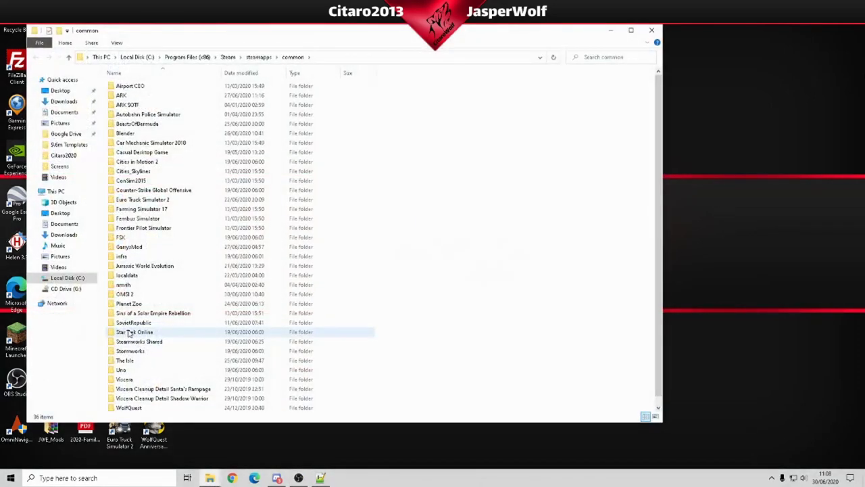
pyautogui.doubleClick(127, 294)
pyautogui.doubleClick(125, 408)
pyautogui.click(125, 406)
pyautogui.click(168, 89)
pyautogui.doubleClick(143, 89)
pyautogui.doubleClick(139, 114)
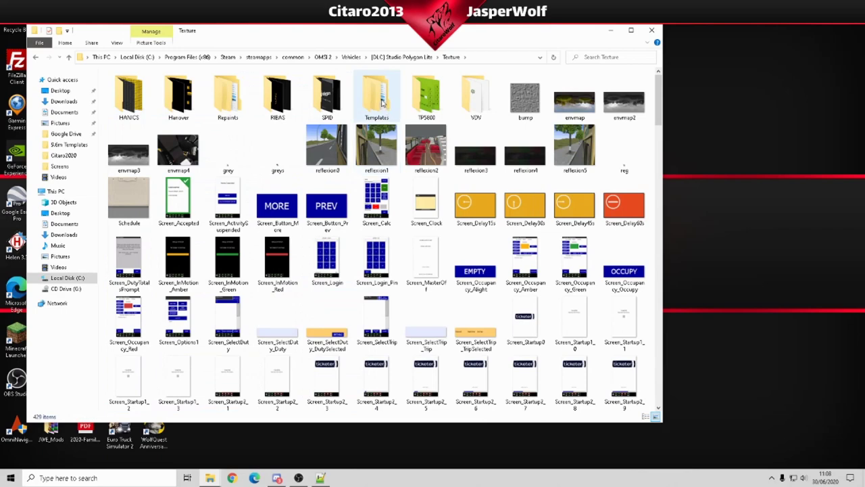
# Check the Templates > v1.1 size folders, then return to the Texture folder.
pyautogui.doubleClick(382, 101)
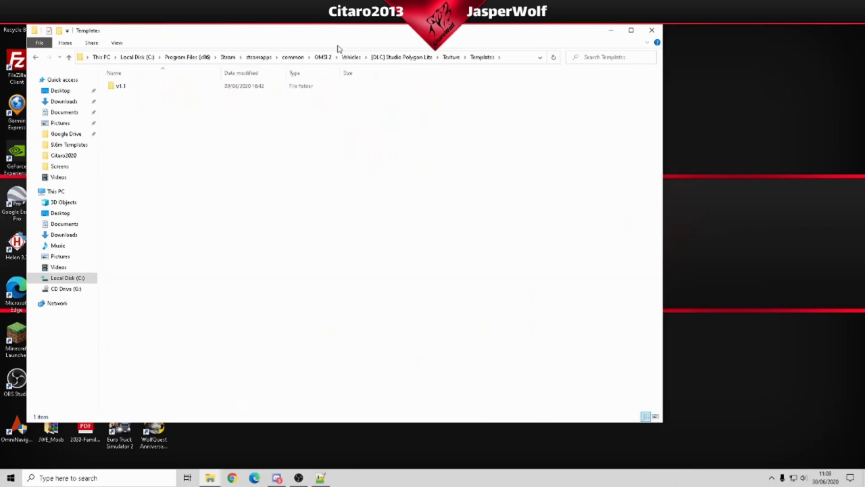
pyautogui.moveTo(333, 35); pyautogui.dragTo(506, 25)
pyautogui.doubleClick(316, 74)
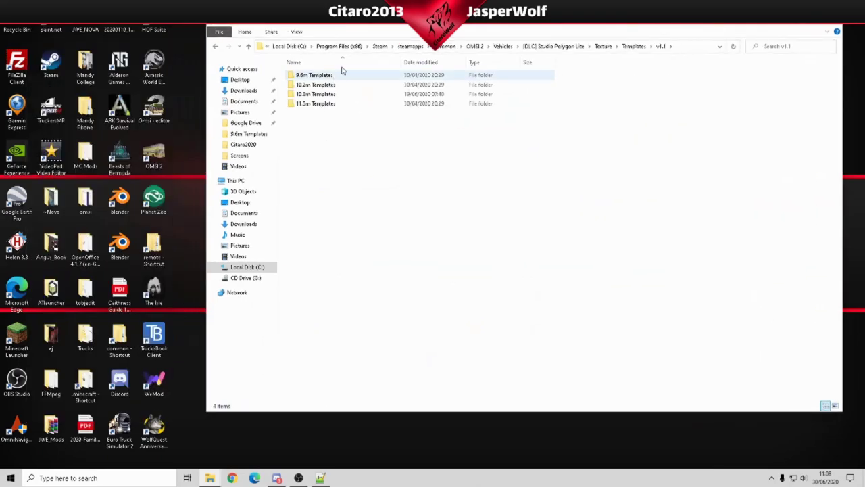
pyautogui.moveTo(459, 27); pyautogui.dragTo(364, 38)
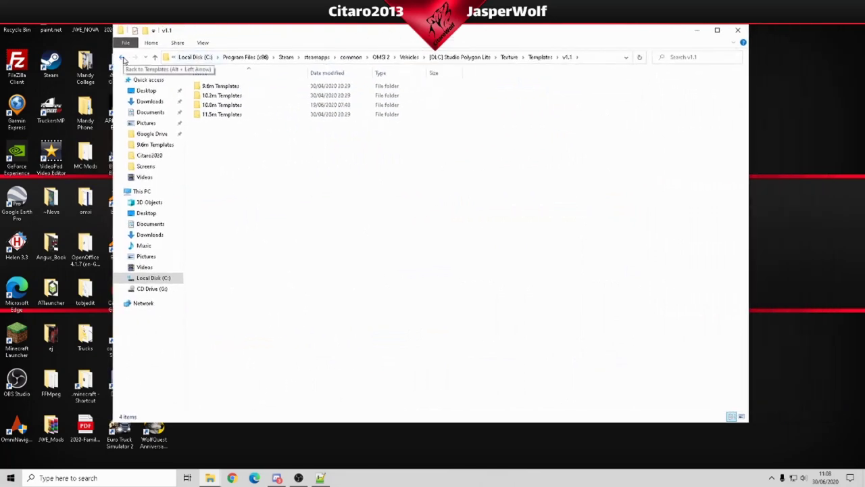
pyautogui.click(123, 60)
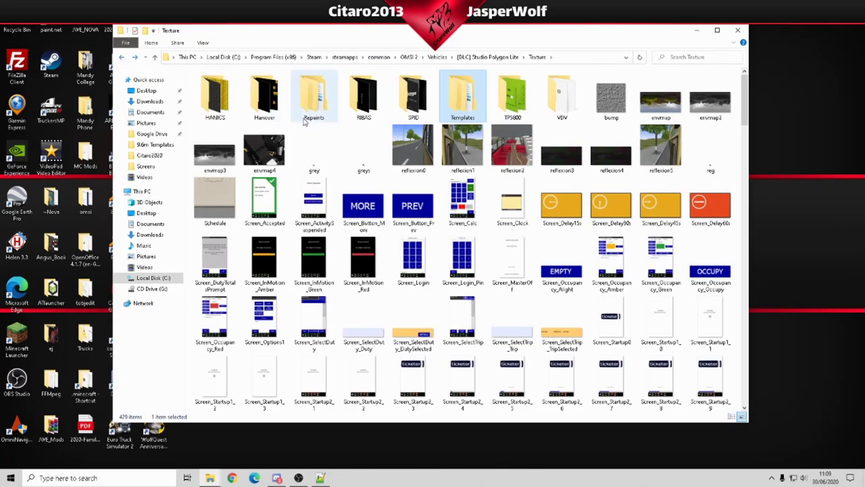
# Create a desktop folder named 'Omsi Template' and place it at the top of the desktop.
pyautogui.moveTo(417, 37); pyautogui.dragTo(310, 89)
pyautogui.rightClick(718, 65)
pyautogui.moveTo(774, 152)
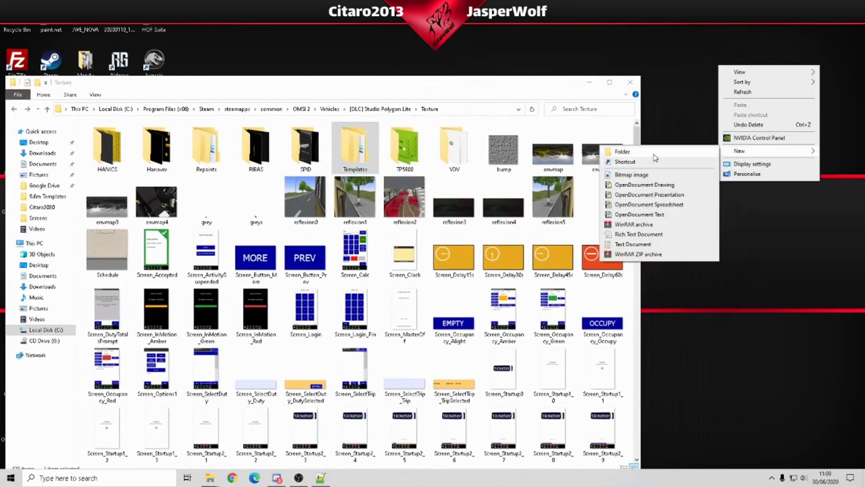
pyautogui.click(695, 150)
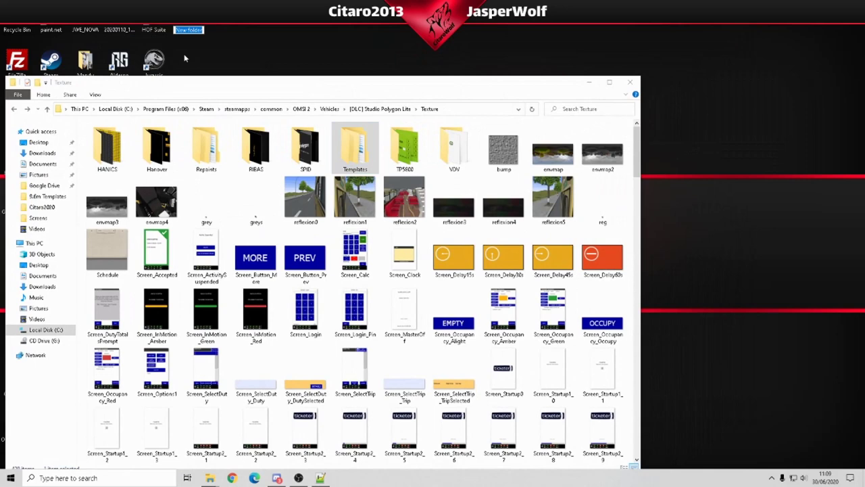
pyautogui.write('Omsi Template')
pyautogui.press('Return')
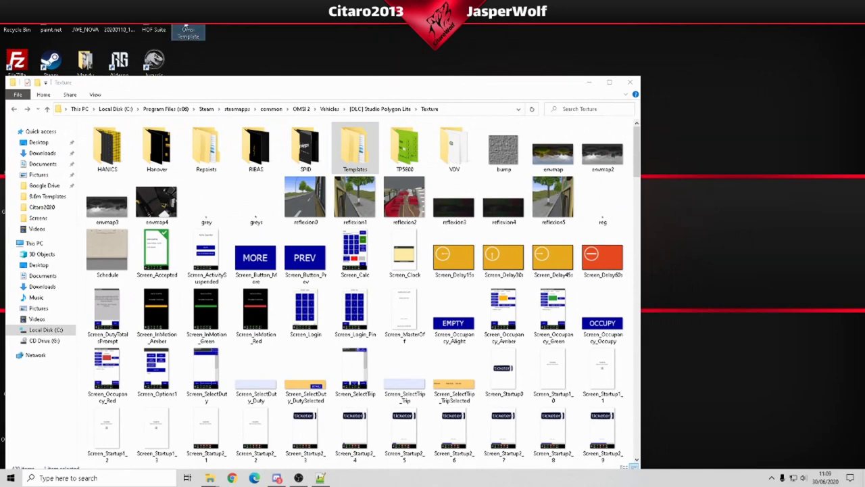
pyautogui.moveTo(193, 30); pyautogui.dragTo(801, 31)
# Open Omsi Template and copy the Templates folder from the Texture window.
pyautogui.moveTo(252, 86); pyautogui.dragTo(400, 91)
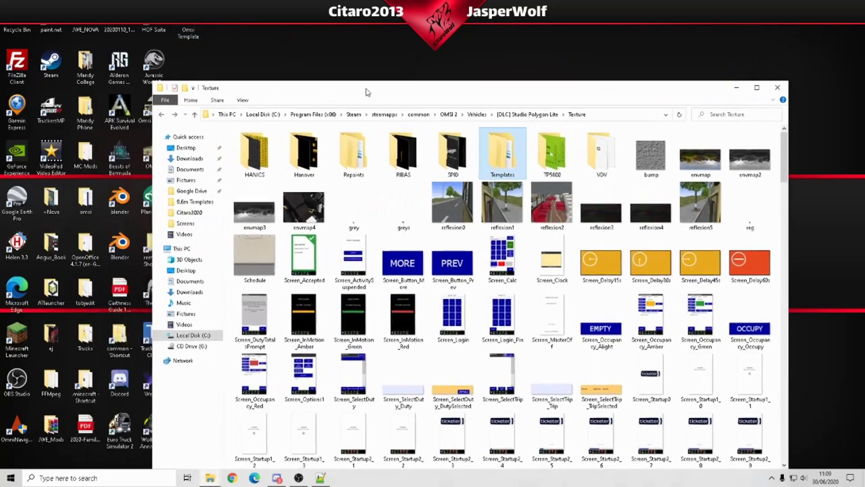
pyautogui.doubleClick(187, 32)
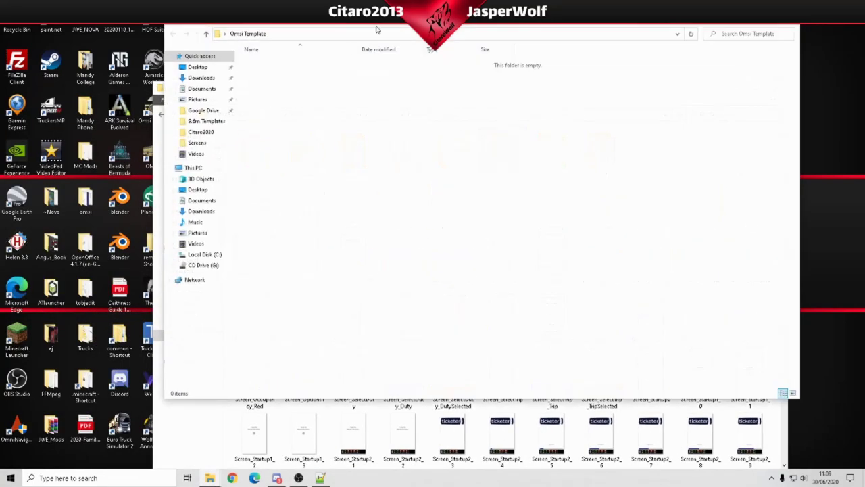
pyautogui.click(674, 106)
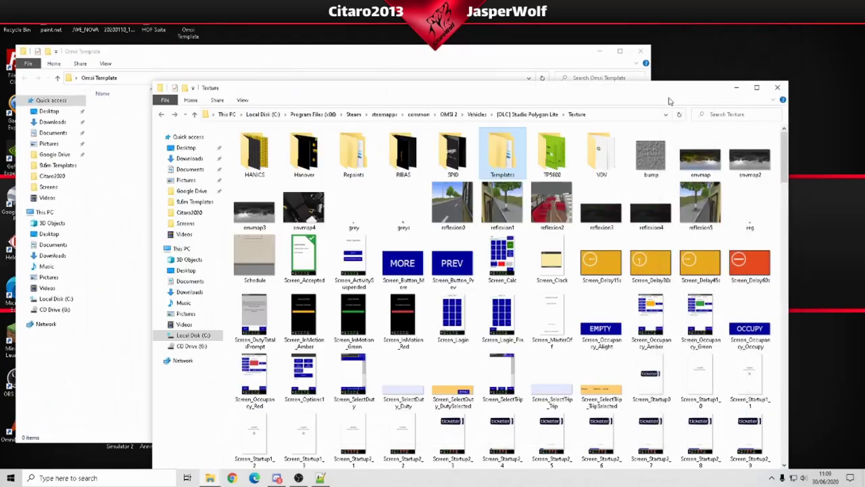
pyautogui.rightClick(518, 171)
pyautogui.click(541, 344)
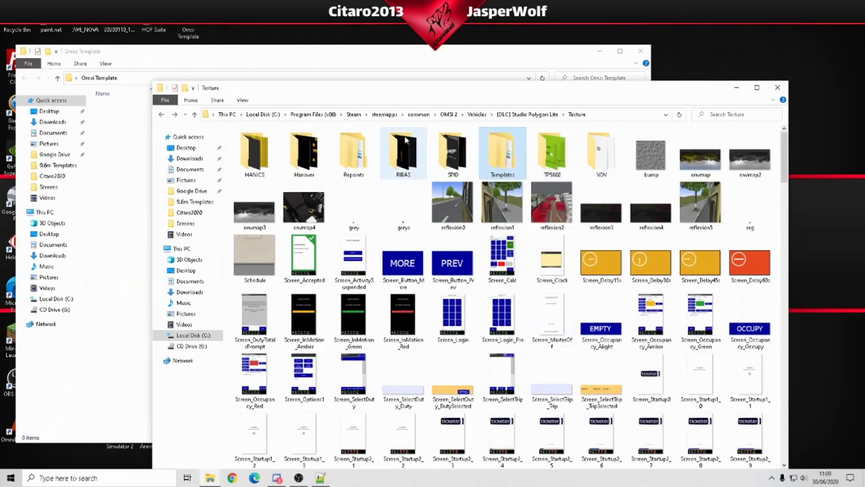
# Create a 'Studio Polygon Lite' subfolder in Omsi Template and paste Templates into it.
pyautogui.click(345, 62)
pyautogui.rightClick(193, 192)
pyautogui.moveTo(219, 301)
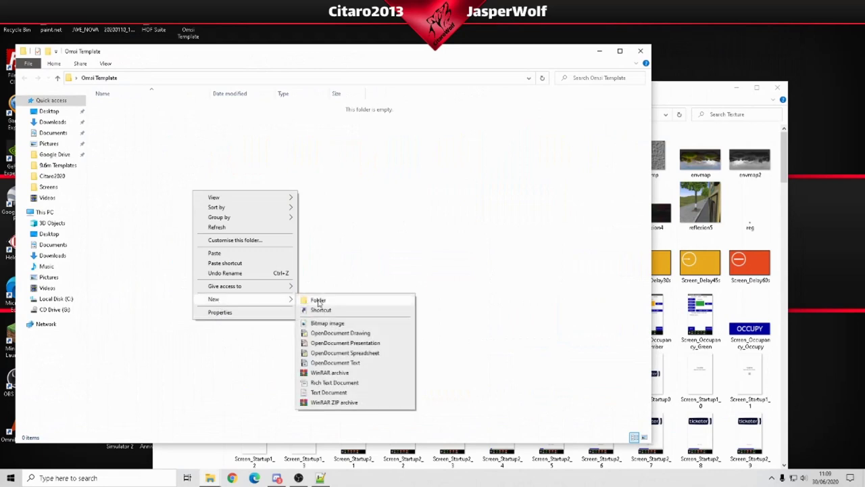
pyautogui.click(346, 300)
pyautogui.write('Stu')
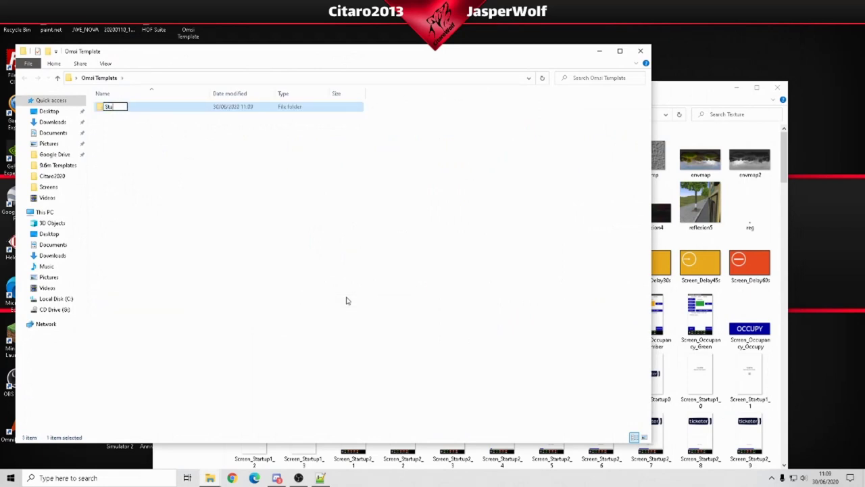
pyautogui.write('dio Polys')
pyautogui.write('on Lite')
pyautogui.press('Return')
pyautogui.doubleClick(141, 107)
pyautogui.rightClick(160, 189)
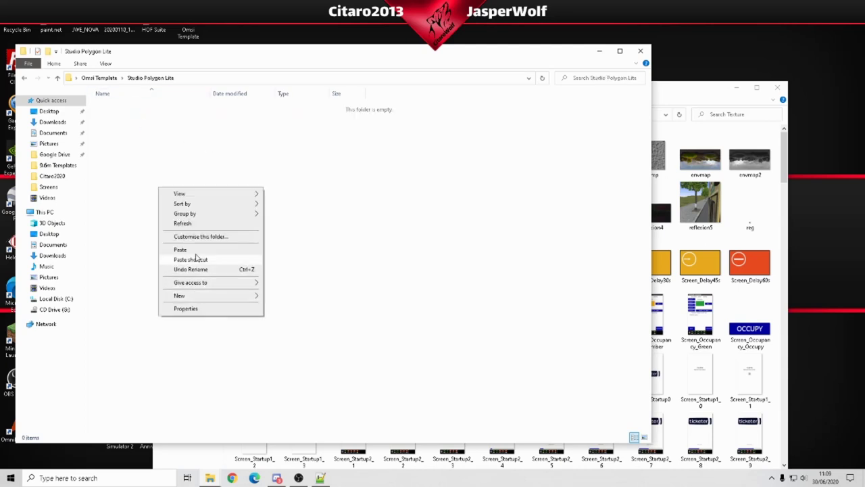
pyautogui.click(193, 250)
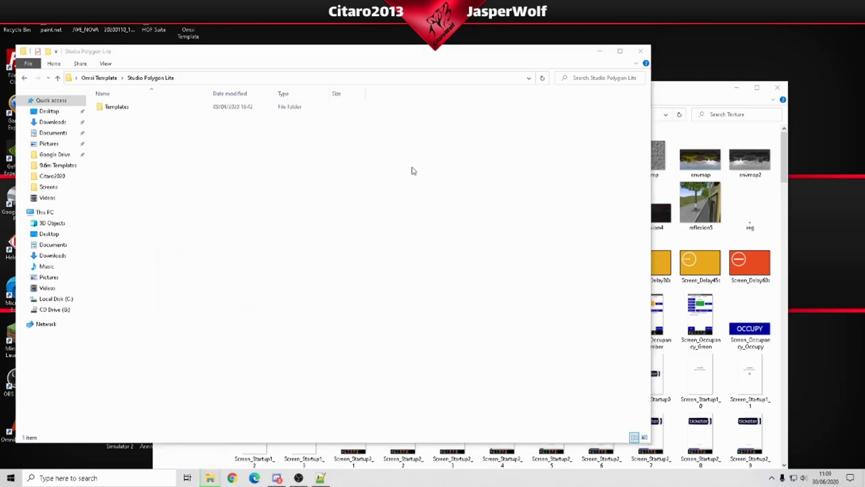
# Open the game's Repaints folder in its own window and close the Studio Polygon Lite window.
pyautogui.click(658, 104)
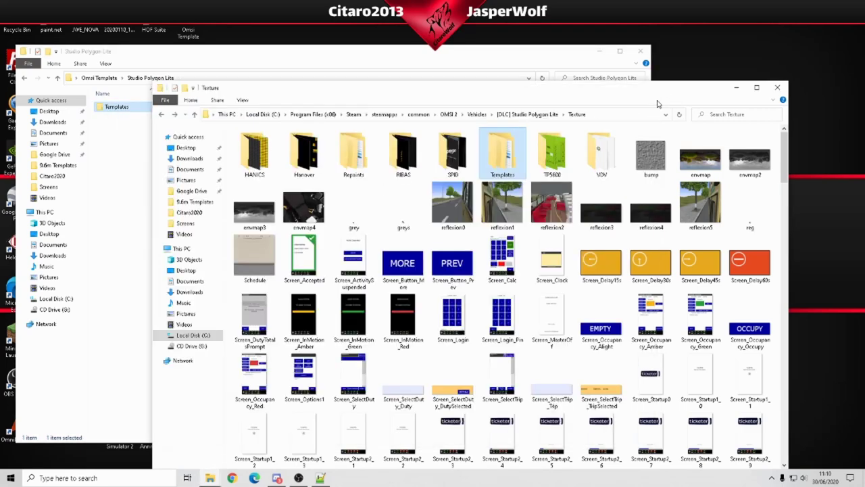
pyautogui.moveTo(616, 100); pyautogui.dragTo(637, 62)
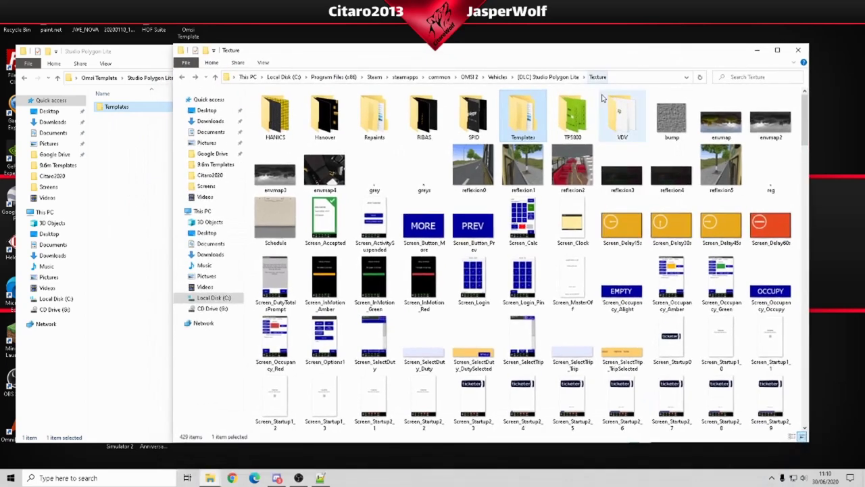
pyautogui.doubleClick(383, 125)
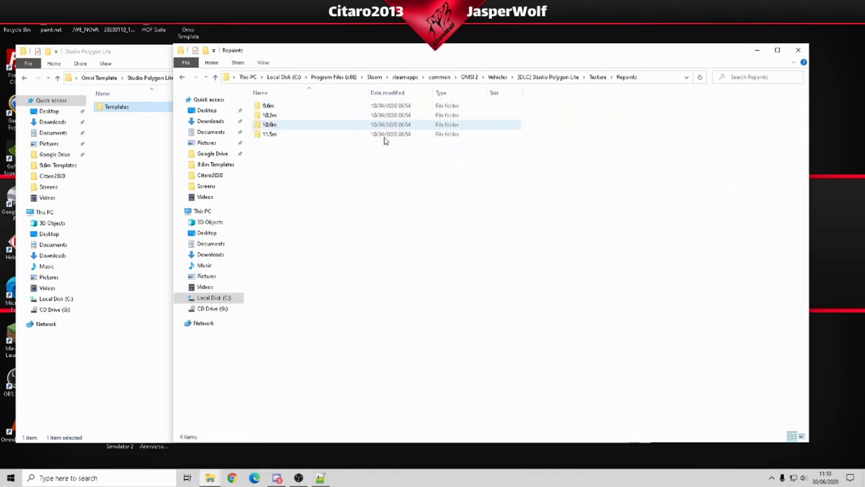
pyautogui.click(756, 50)
pyautogui.moveTo(430, 59); pyautogui.dragTo(557, 42)
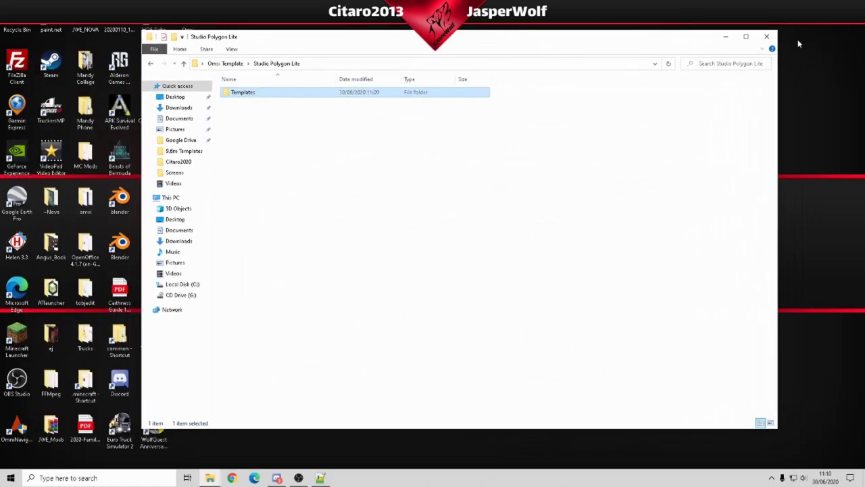
pyautogui.click(766, 36)
# Browse the copied Templates > v1.1 > 9.6m Templates and open 9.6m_Cummins_Template with paint.net.
pyautogui.doubleClick(188, 32)
pyautogui.doubleClick(290, 93)
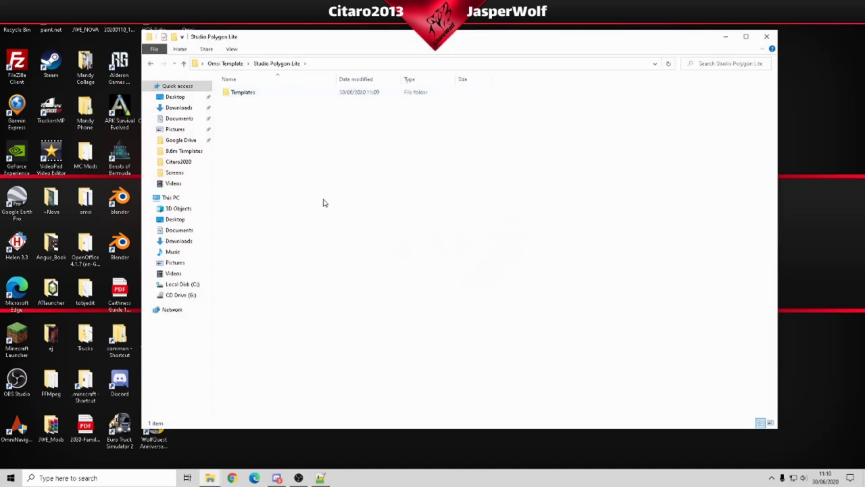
pyautogui.doubleClick(259, 92)
pyautogui.doubleClick(259, 93)
pyautogui.doubleClick(259, 94)
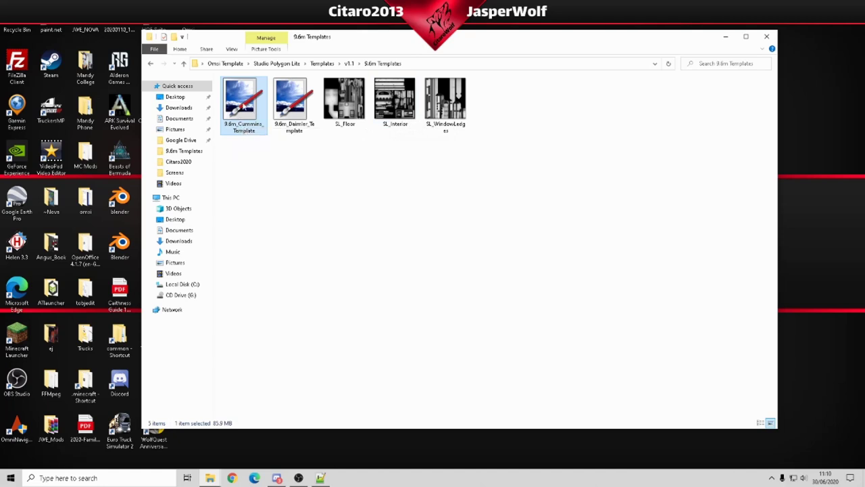
pyautogui.rightClick(241, 107)
pyautogui.moveTo(284, 173)
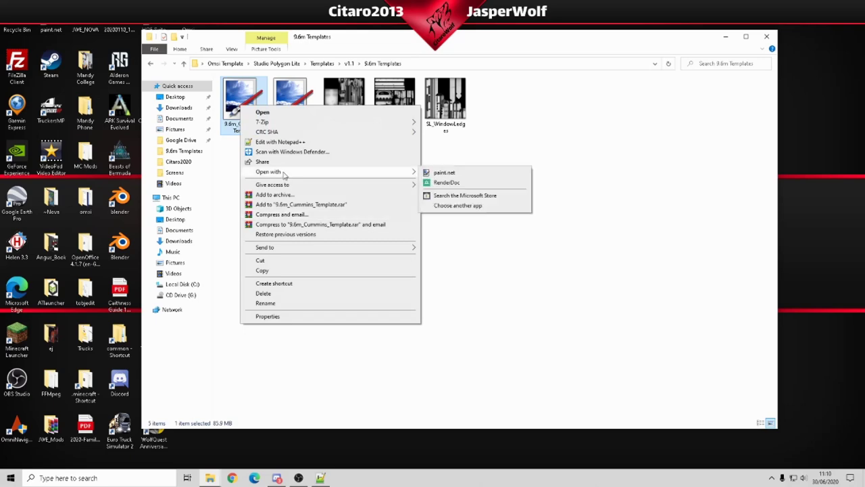
pyautogui.click(476, 173)
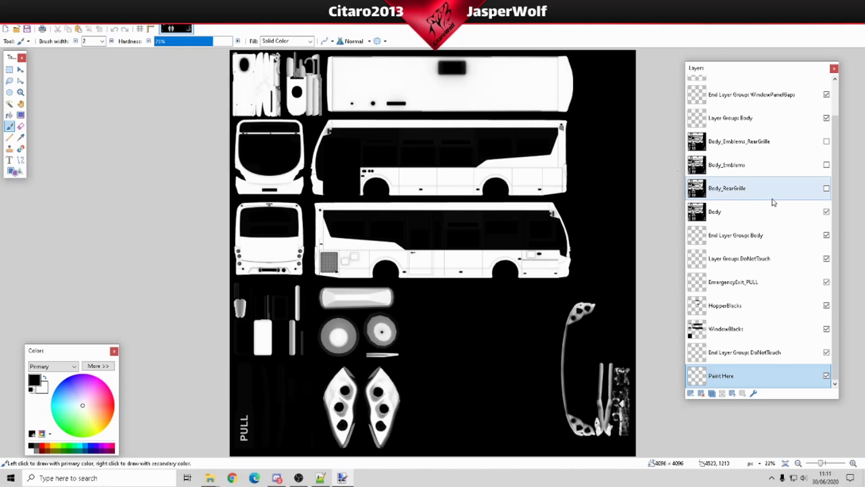
# Scroll through the template's layer list, then pick the Rectangle shape tool.
pyautogui.scroll(1, 773, 202)
pyautogui.scroll(-1, 773, 202)
pyautogui.scroll(1, 773, 202)
pyautogui.scroll(-1, 773, 202)
pyautogui.scroll(1, 774, 202)
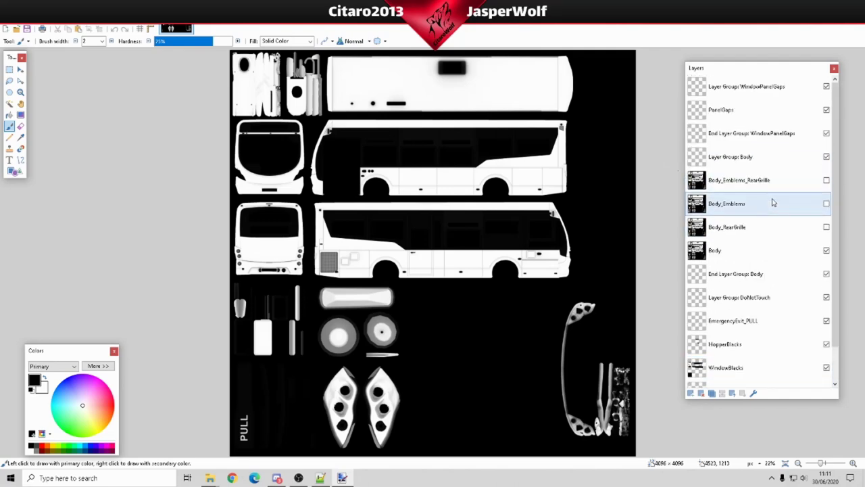
pyautogui.scroll(-1, 770, 202)
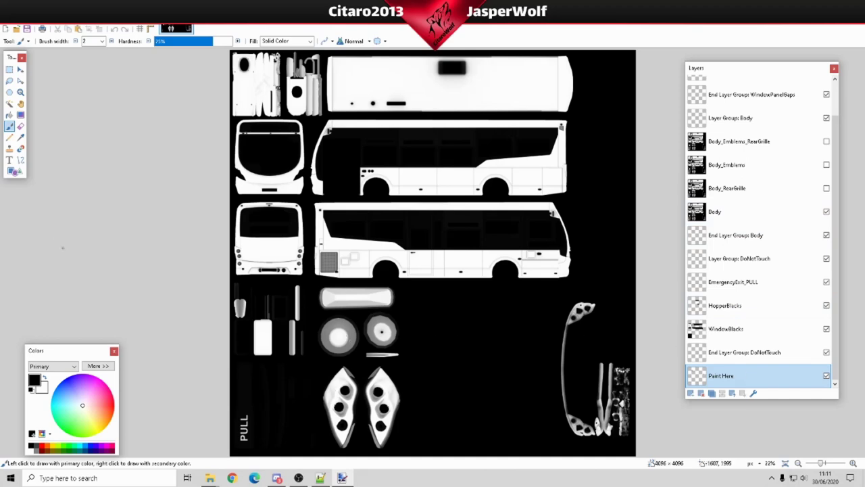
pyautogui.click(14, 173)
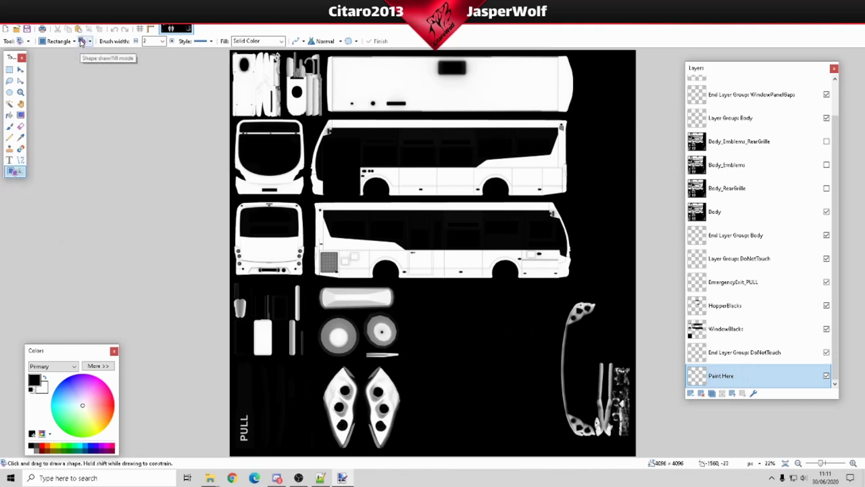
# Fill the lower side, rear, front and upper side, and roof panel with red rectangles.
pyautogui.click(42, 449)
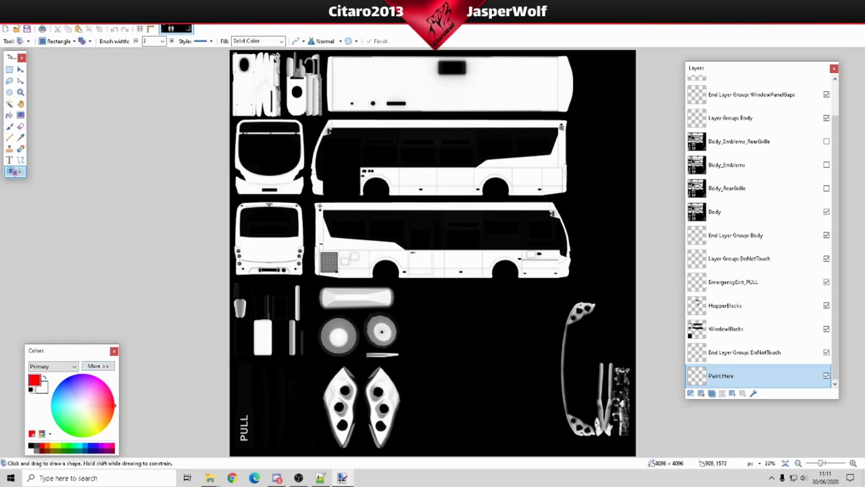
pyautogui.moveTo(312, 201)
pyautogui.mouseDown()
pyautogui.moveTo(446, 257)
pyautogui.moveTo(577, 281)
pyautogui.mouseUp()
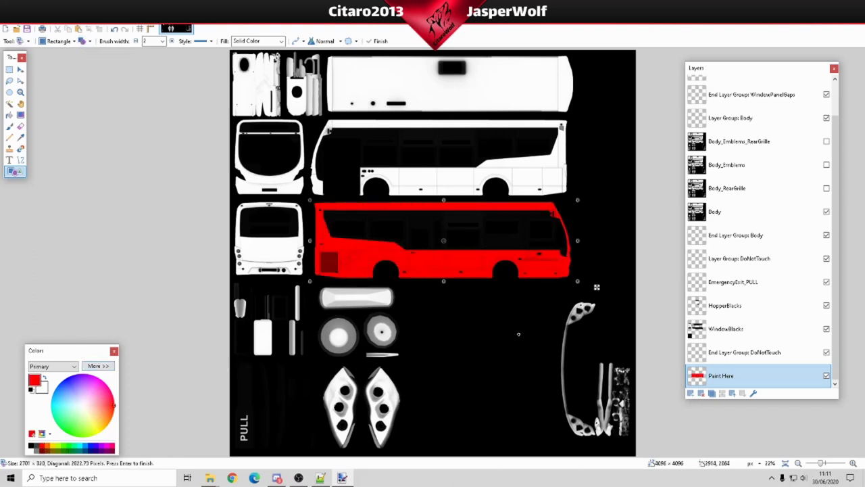
pyautogui.moveTo(232, 202); pyautogui.dragTo(304, 276)
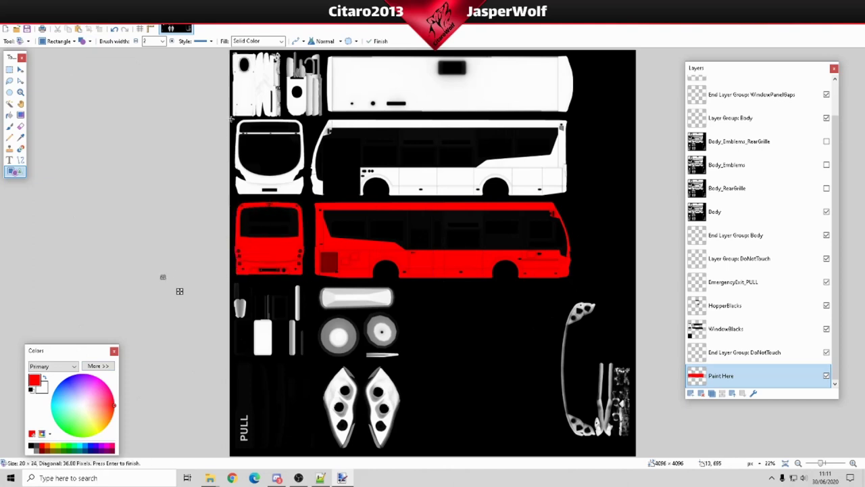
pyautogui.moveTo(232, 119); pyautogui.dragTo(609, 201)
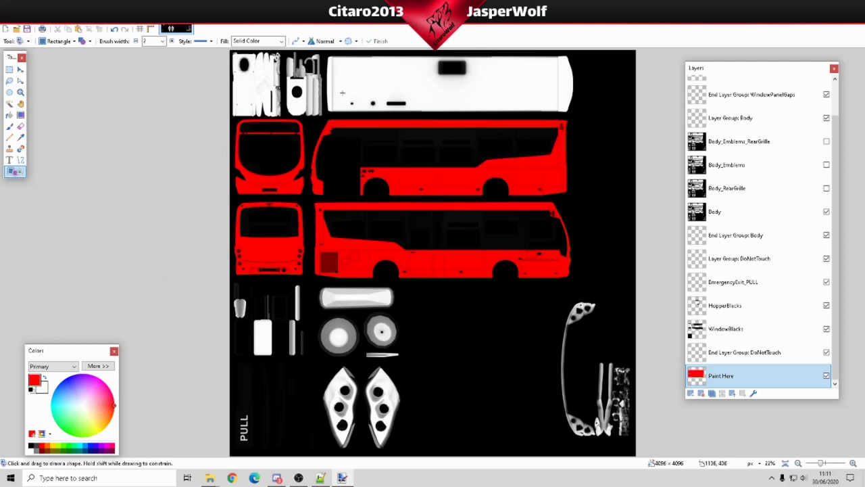
pyautogui.moveTo(325, 53); pyautogui.dragTo(614, 112)
pyautogui.press('Return')
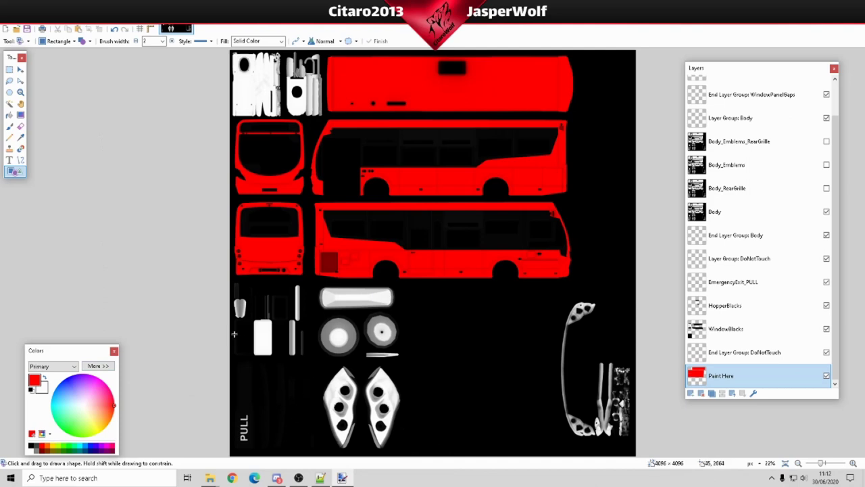
# Paint the top-left pieces yellow-green and the lower-left items yellow with filled rectangles.
pyautogui.click(58, 447)
pyautogui.moveTo(229, 50); pyautogui.dragTo(325, 118)
pyautogui.press('Return')
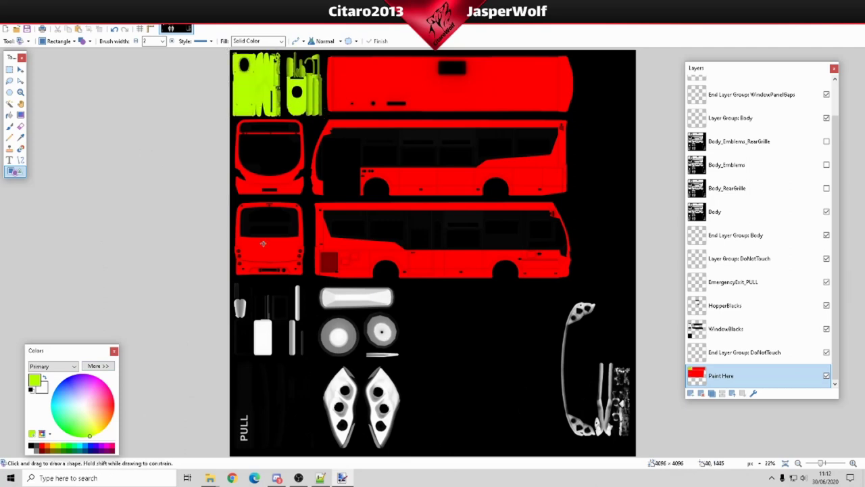
pyautogui.click(51, 448)
pyautogui.moveTo(228, 277); pyautogui.dragTo(309, 360)
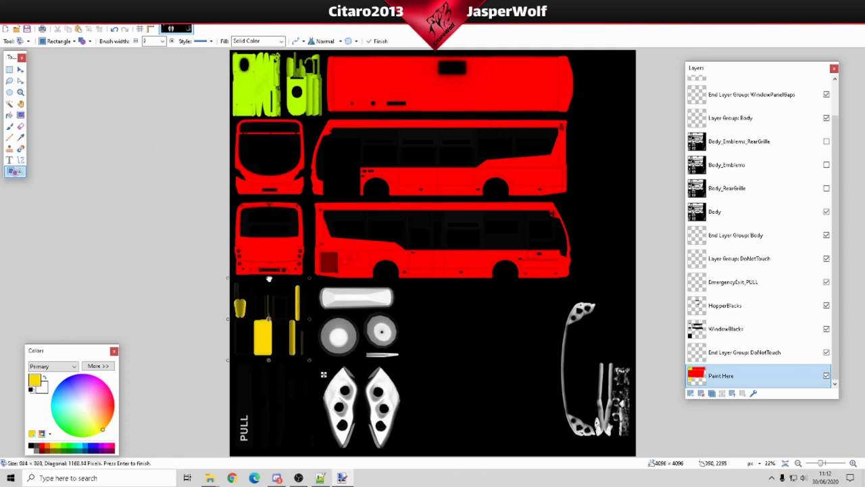
pyautogui.press('Return')
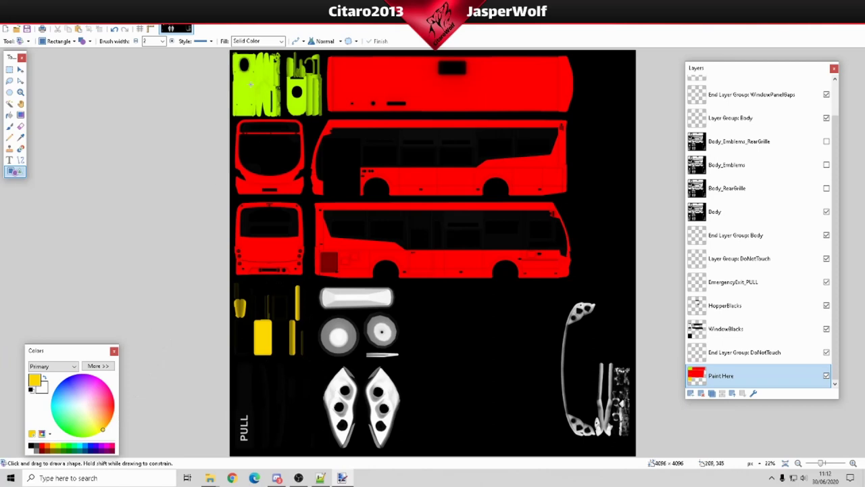
# Paint the light and discs cyan and cover the bottom white shapes in dark grey.
pyautogui.click(81, 448)
pyautogui.moveTo(315, 283); pyautogui.dragTo(405, 362)
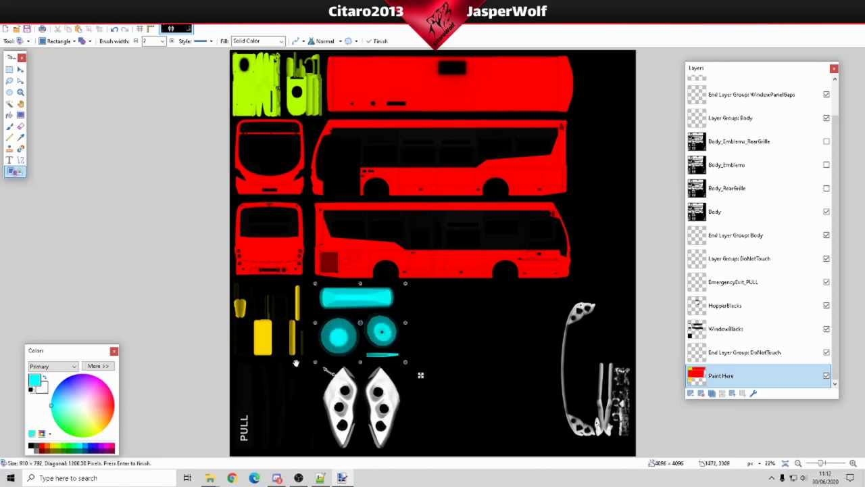
pyautogui.press('Return')
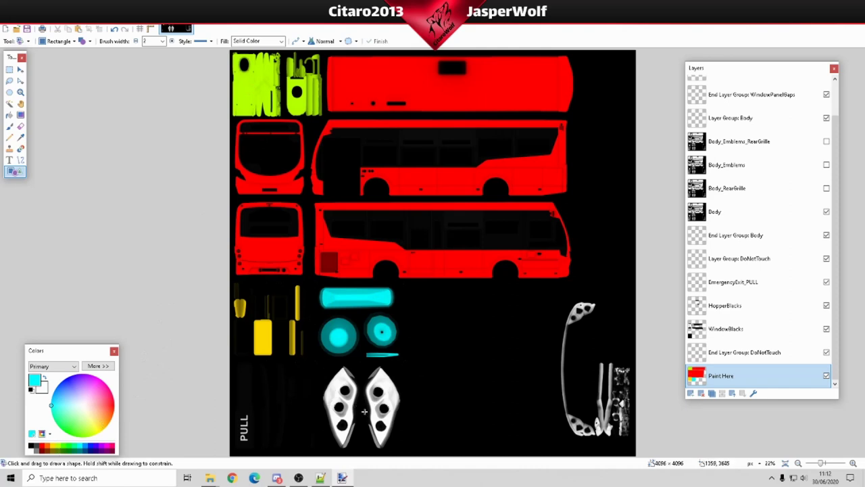
pyautogui.click(34, 447)
pyautogui.moveTo(326, 368); pyautogui.dragTo(399, 448)
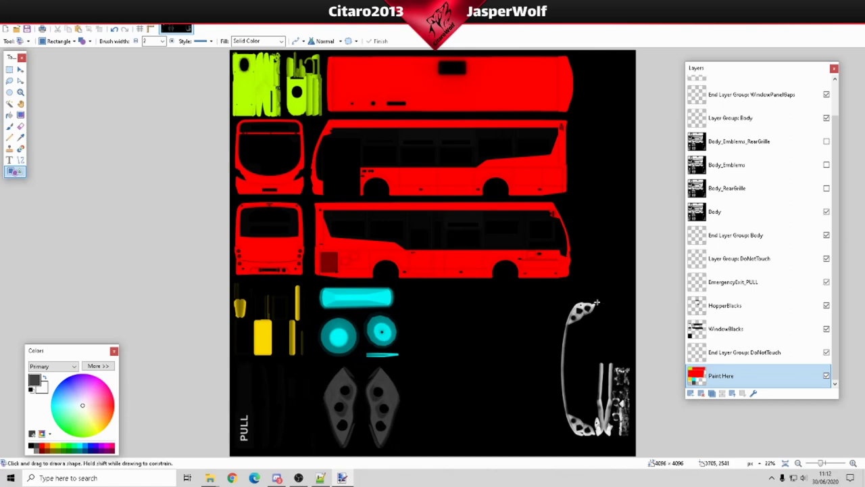
pyautogui.moveTo(554, 296); pyautogui.dragTo(644, 445)
pyautogui.press('Return')
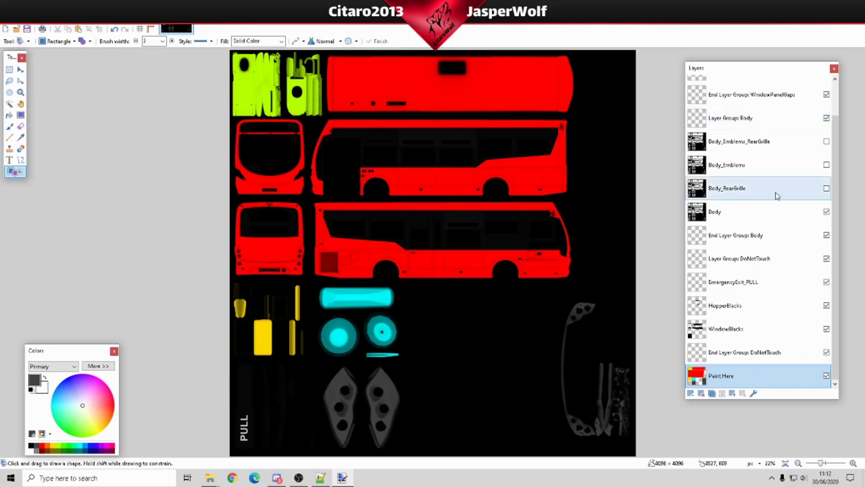
pyautogui.click(831, 168)
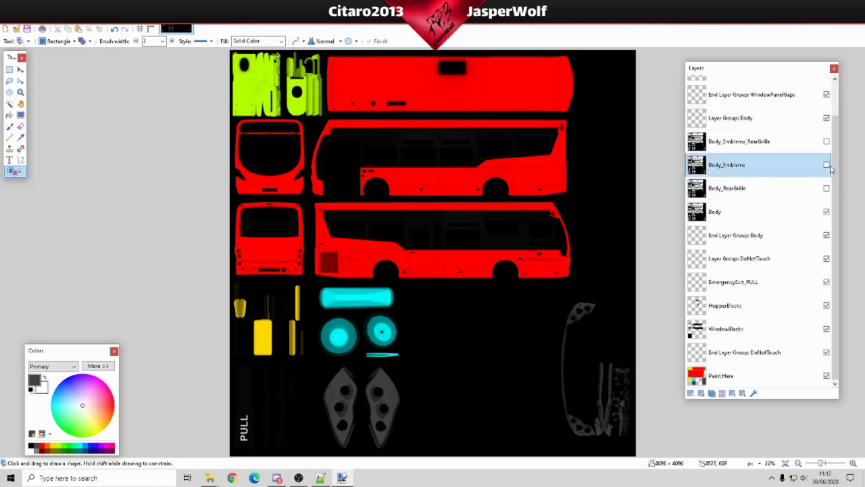
pyautogui.click(827, 166)
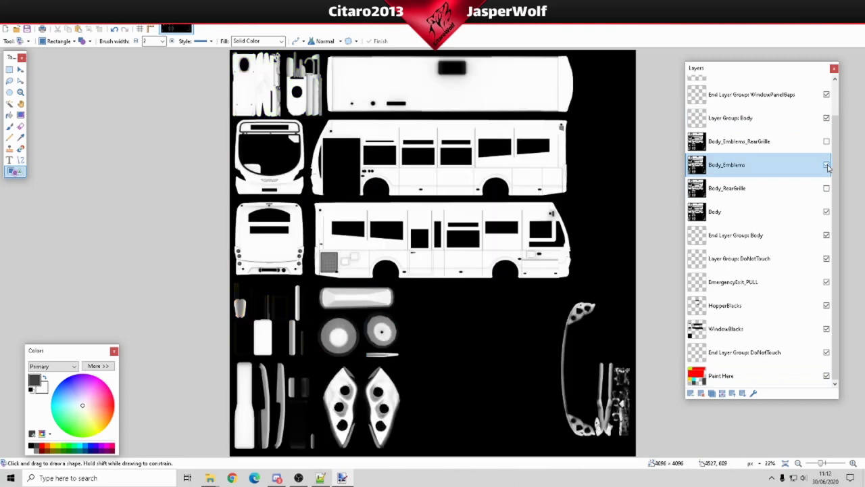
pyautogui.click(827, 167)
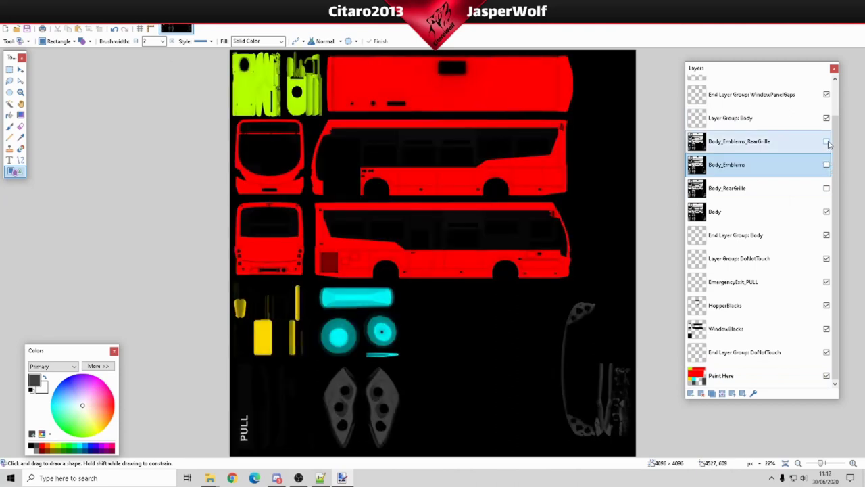
# Save the image as Photoshop file 9.6m_Cummins_HowTo, accepting the default save settings.
pyautogui.click(827, 141)
pyautogui.click(826, 142)
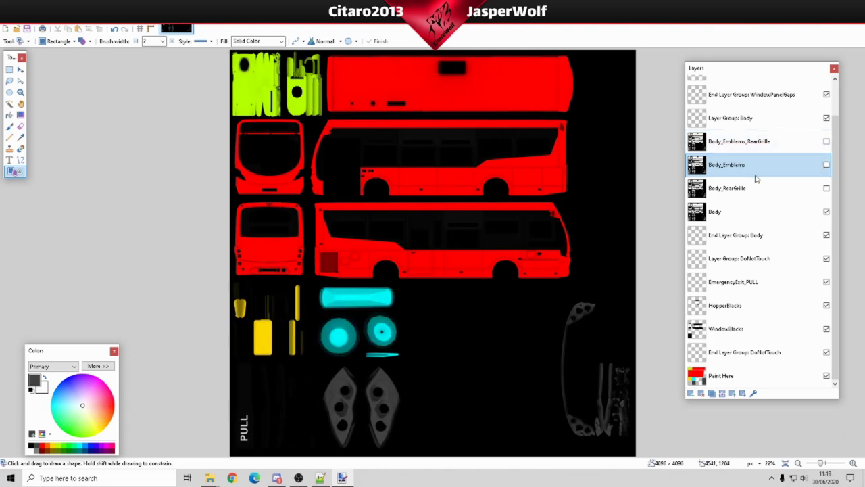
pyautogui.click(13, 16)
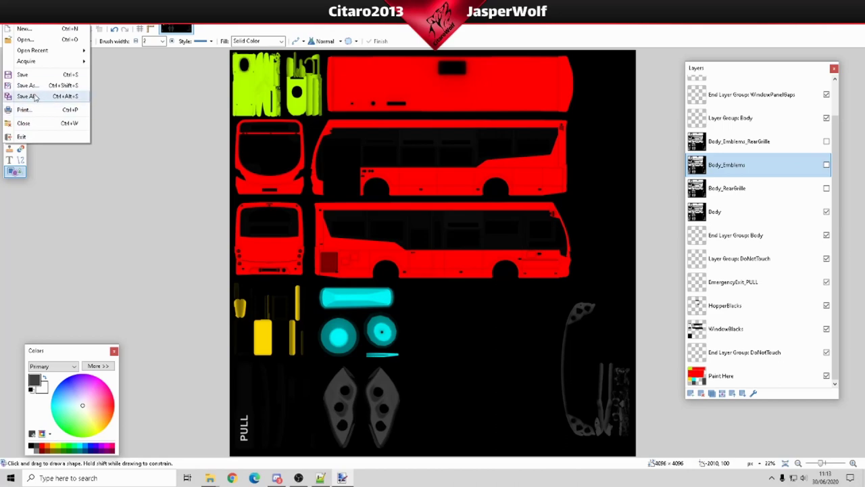
pyautogui.click(40, 92)
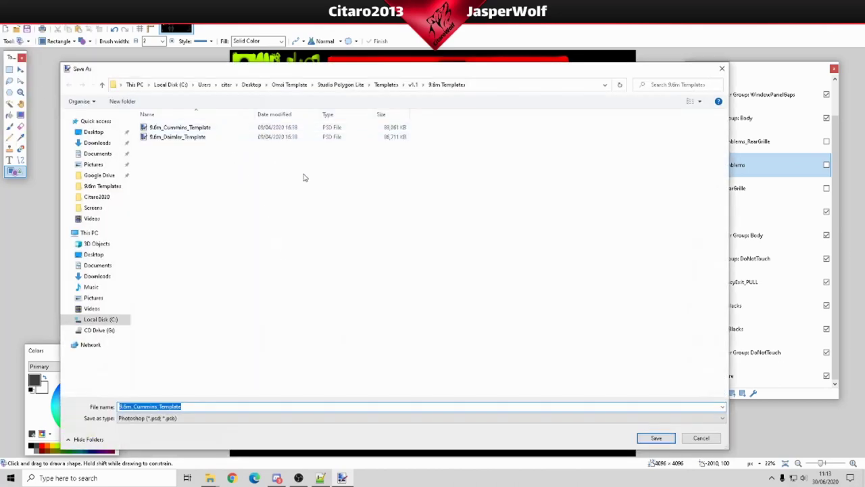
pyautogui.press('End')
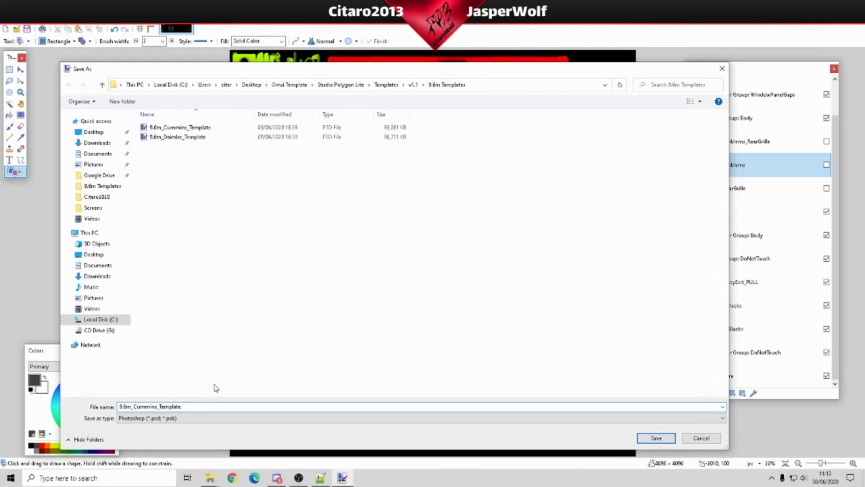
pyautogui.press('BackSpace')
pyautogui.press('BackSpace')
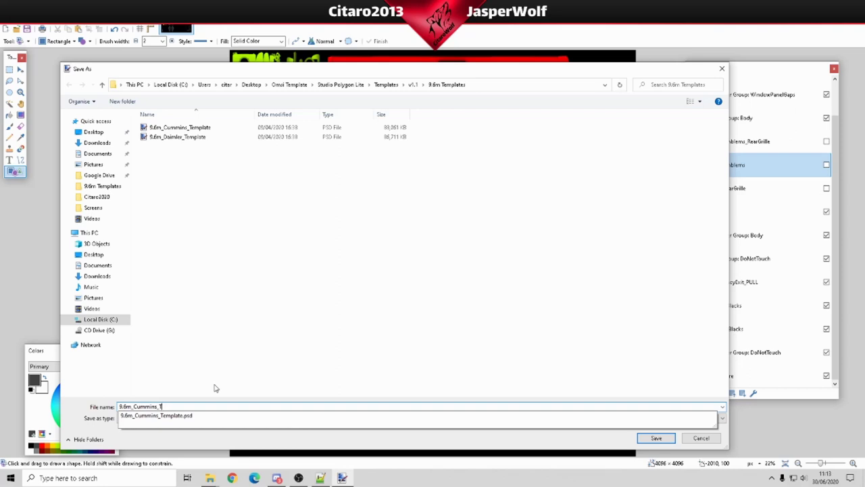
pyautogui.write('ut')
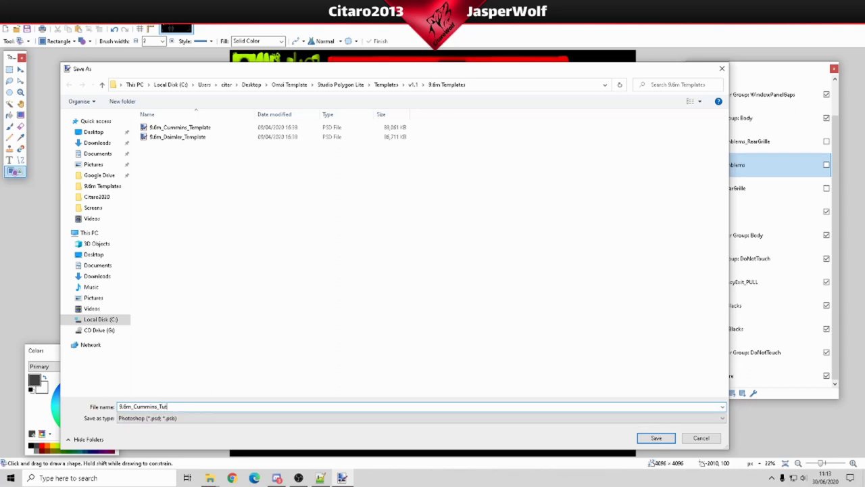
pyautogui.press('BackSpace')
pyautogui.press('BackSpace')
pyautogui.write('HowTo')
pyautogui.click(650, 438)
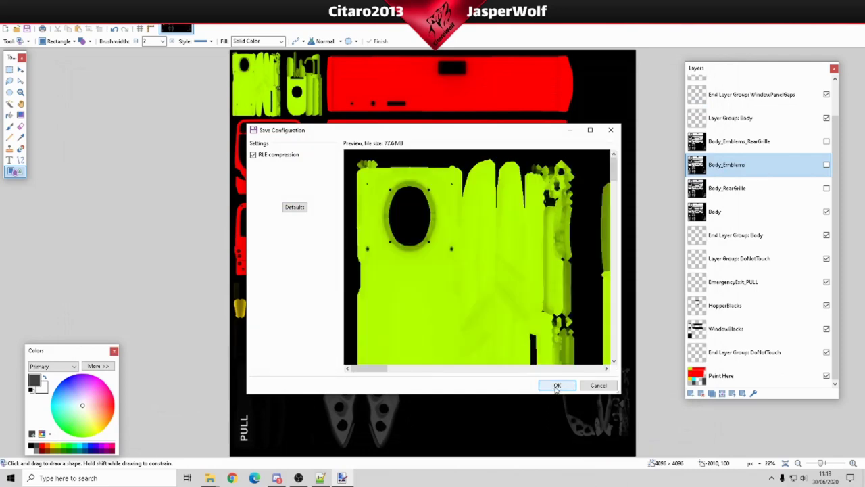
pyautogui.click(555, 386)
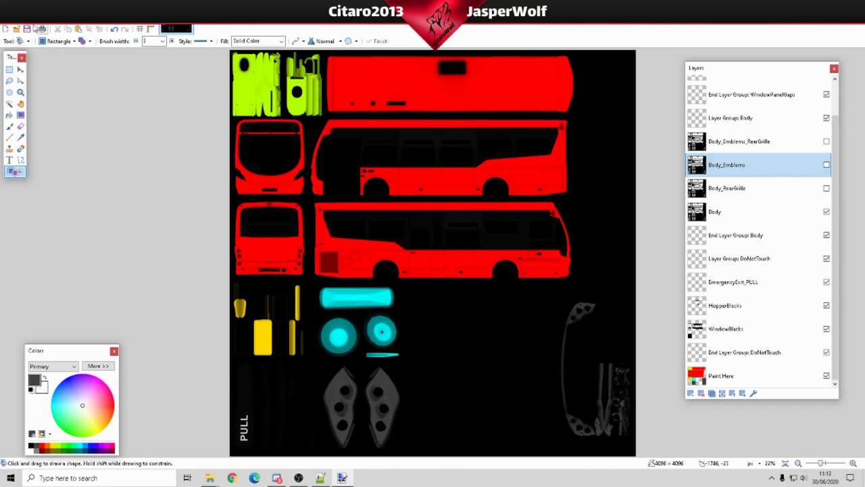
# Save a flattened PNG copy named 9.6m_Cummins_HowTo, then undo the flatten to restore the layers.
pyautogui.click(5, 29)
pyautogui.click(27, 85)
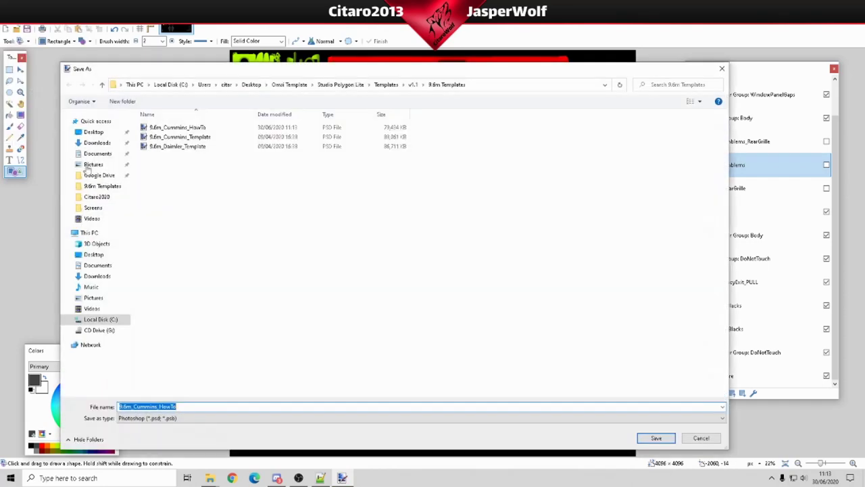
pyautogui.click(189, 418)
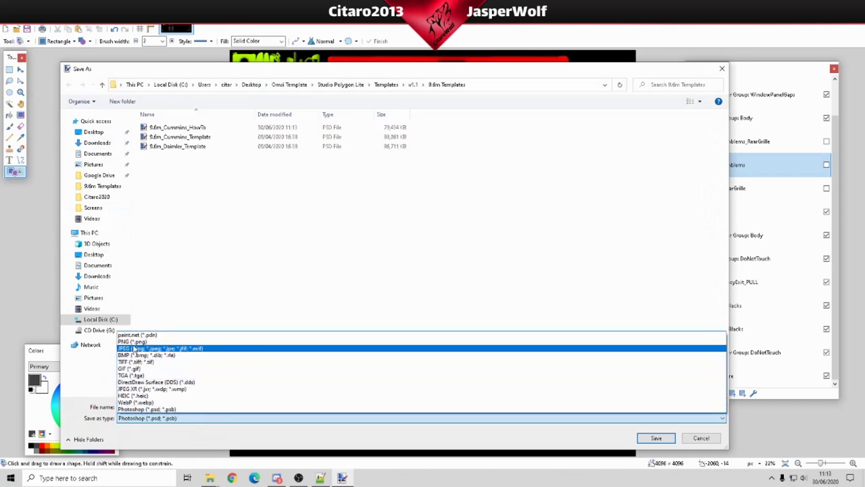
pyautogui.click(133, 346)
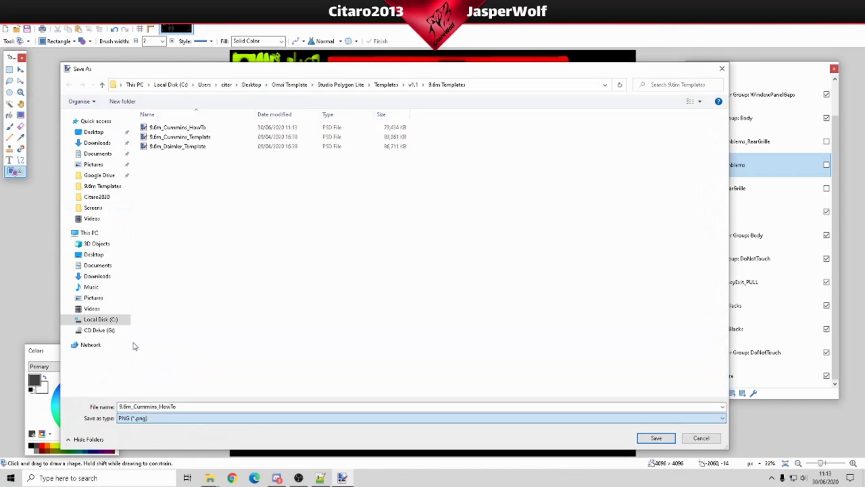
pyautogui.click(656, 438)
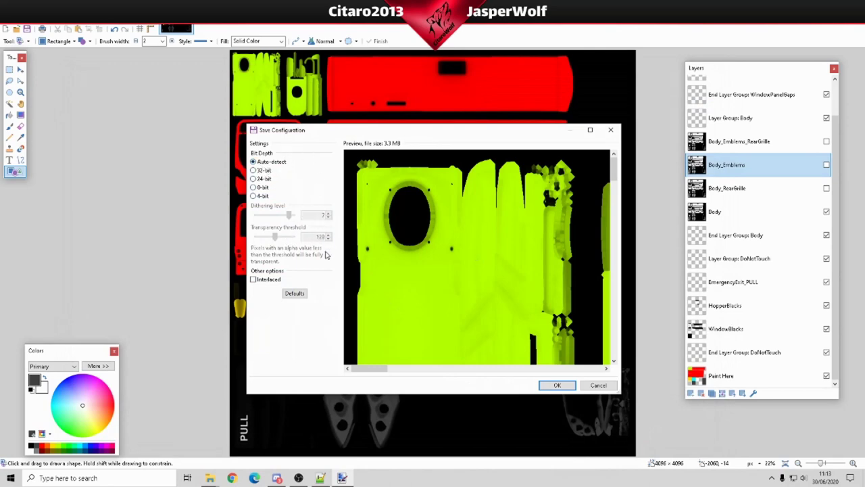
pyautogui.click(553, 390)
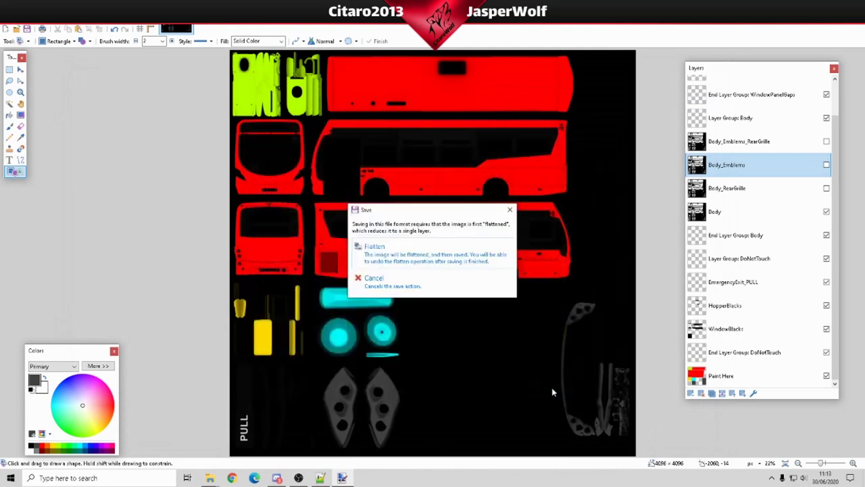
pyautogui.click(437, 253)
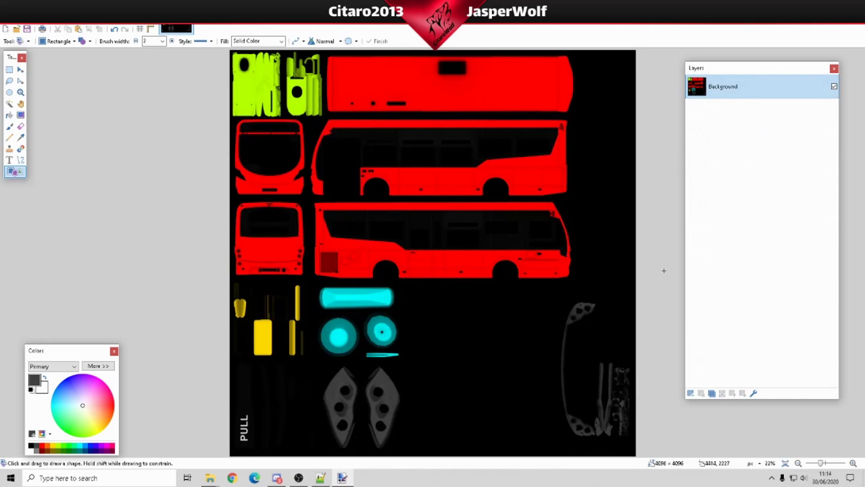
pyautogui.hotkey('ctrl', 'z')
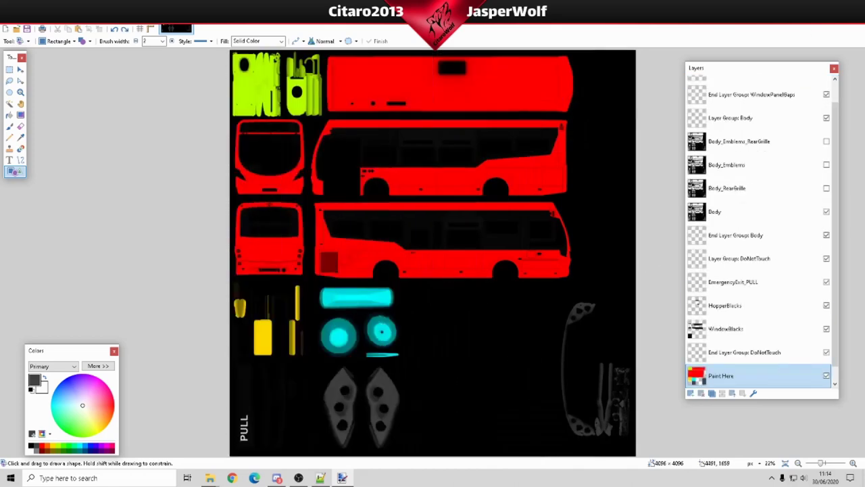
# Close the two unneeded Repaints folder windows, keeping the 9.6m Templates window.
pyautogui.click(804, 9)
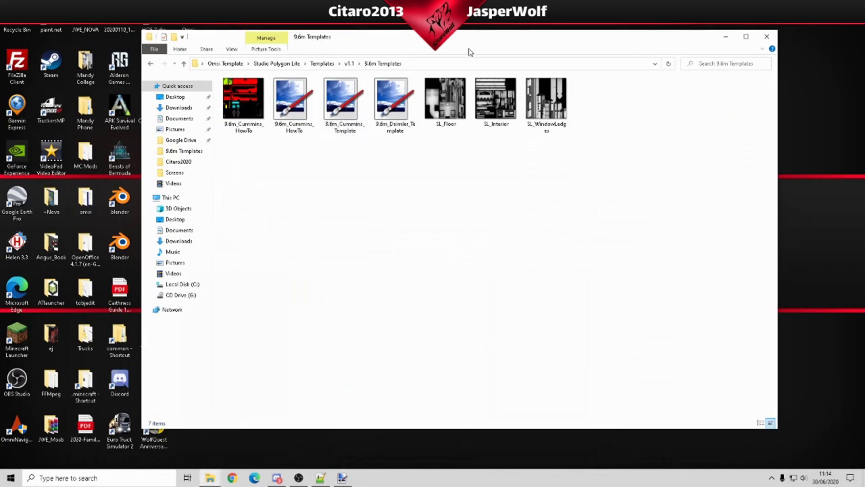
pyautogui.moveTo(473, 45); pyautogui.dragTo(364, 37)
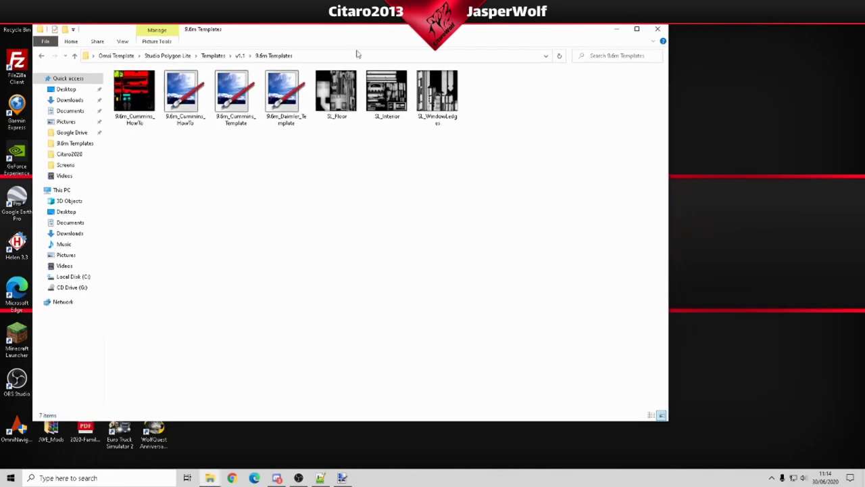
pyautogui.click(212, 479)
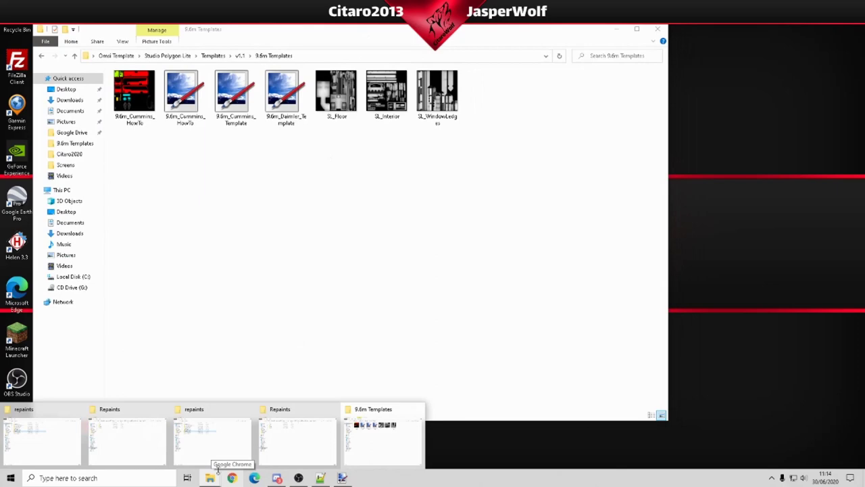
pyautogui.click(330, 409)
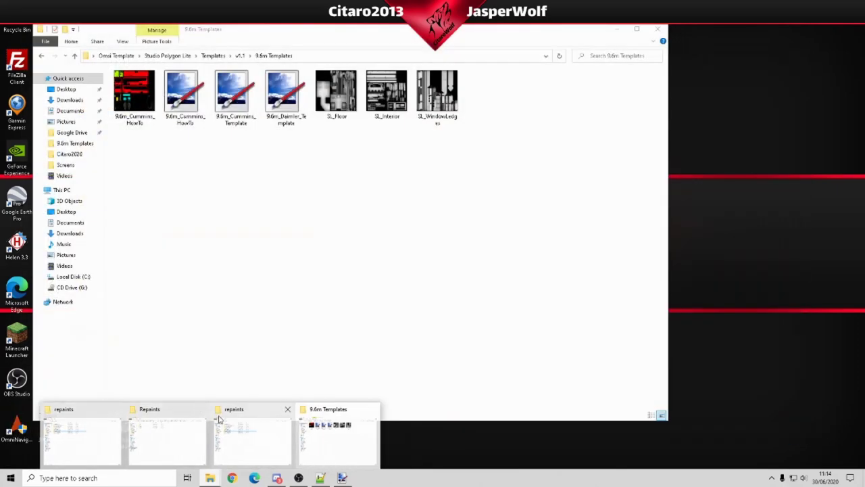
pyautogui.click(287, 410)
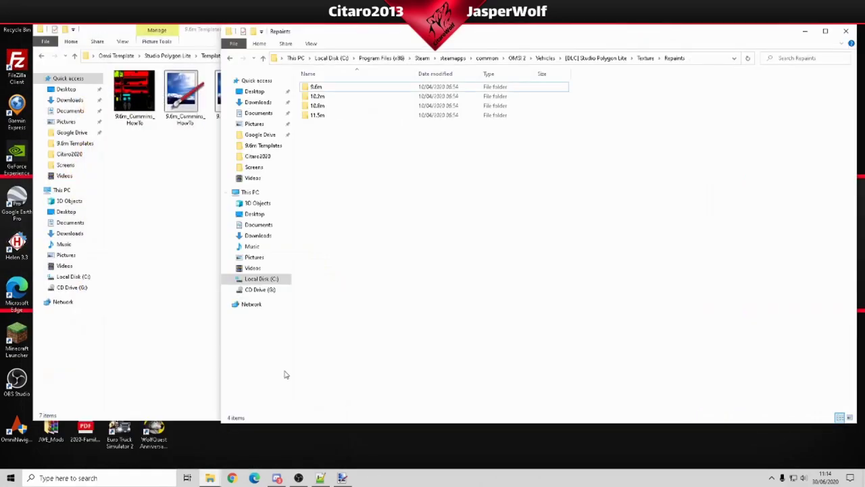
# In the game's Repaints window, open the 9.6m > Cummins folder.
pyautogui.click(163, 246)
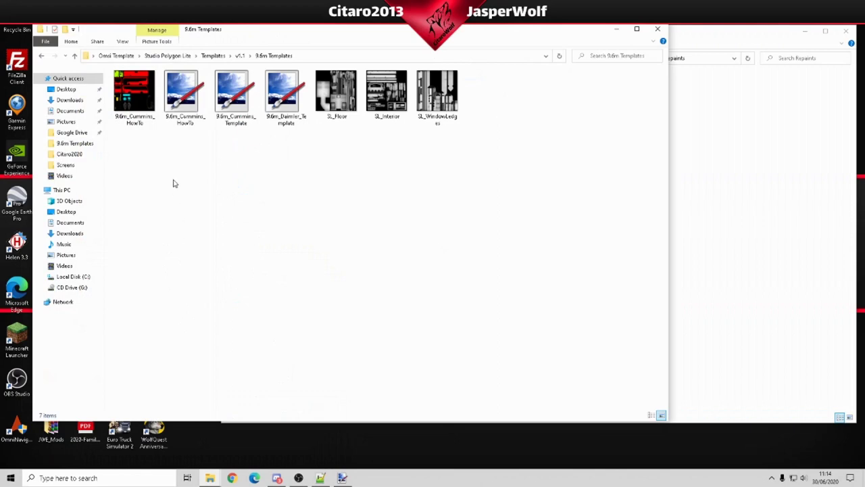
pyautogui.click(723, 131)
pyautogui.doubleClick(324, 87)
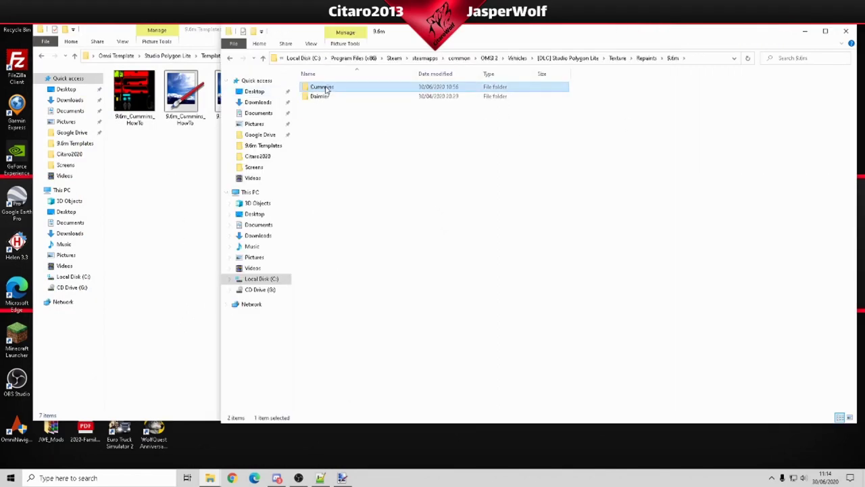
pyautogui.click(325, 88)
pyautogui.doubleClick(342, 88)
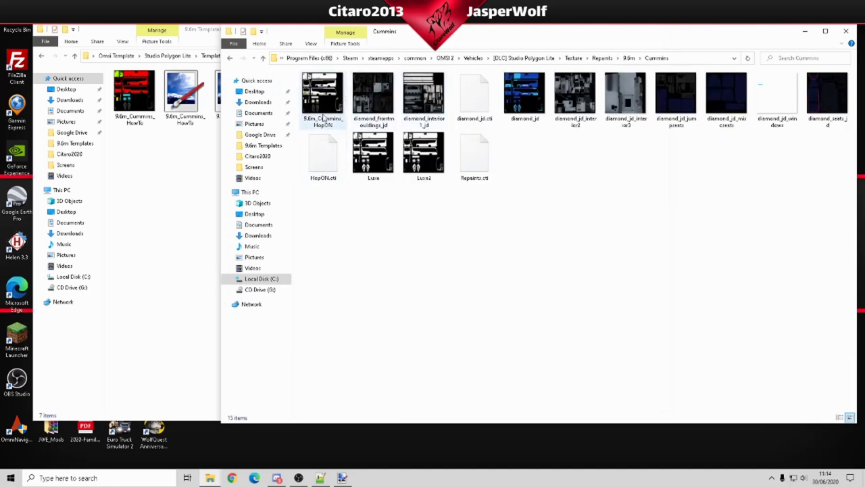
# Copy the 9.6m_Cummins_HowTo texture from the templates folder into the Cummins folder.
pyautogui.click(134, 96)
pyautogui.rightClick(132, 95)
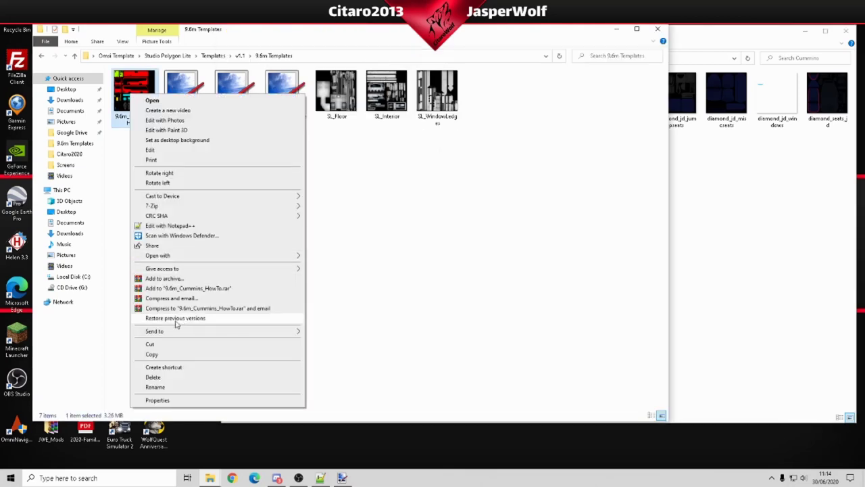
pyautogui.click(165, 354)
pyautogui.click(710, 250)
pyautogui.rightClick(728, 262)
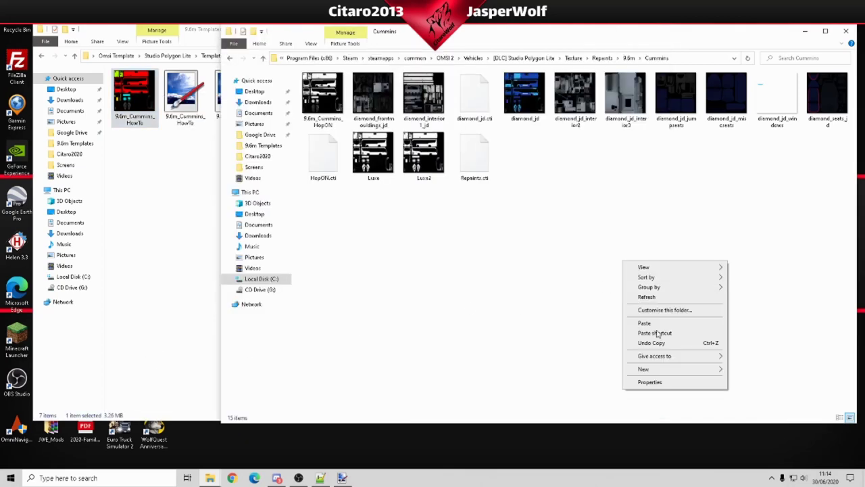
pyautogui.click(660, 327)
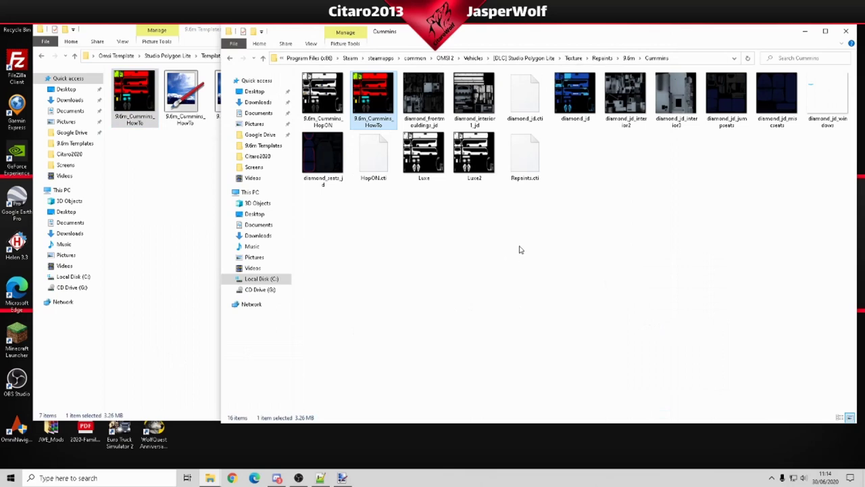
# Duplicate Repaints.cti in the Cummins folder and rename the copy to HowTo.cti.
pyautogui.click(531, 165)
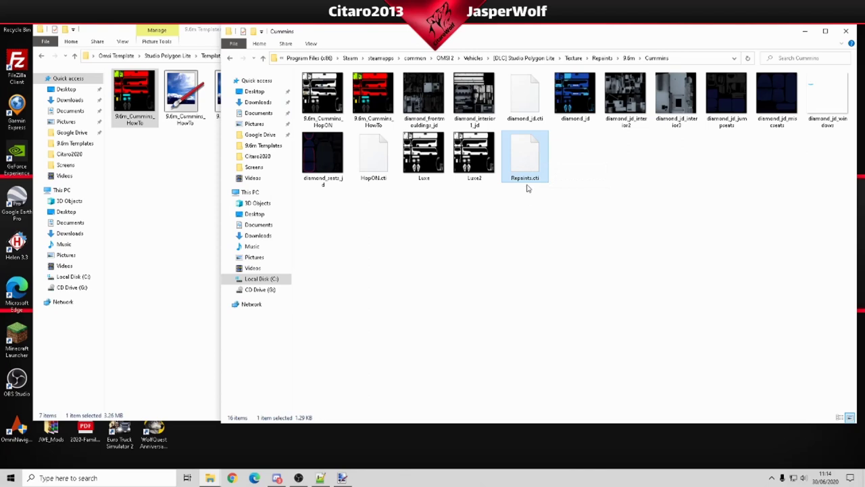
pyautogui.rightClick(525, 164)
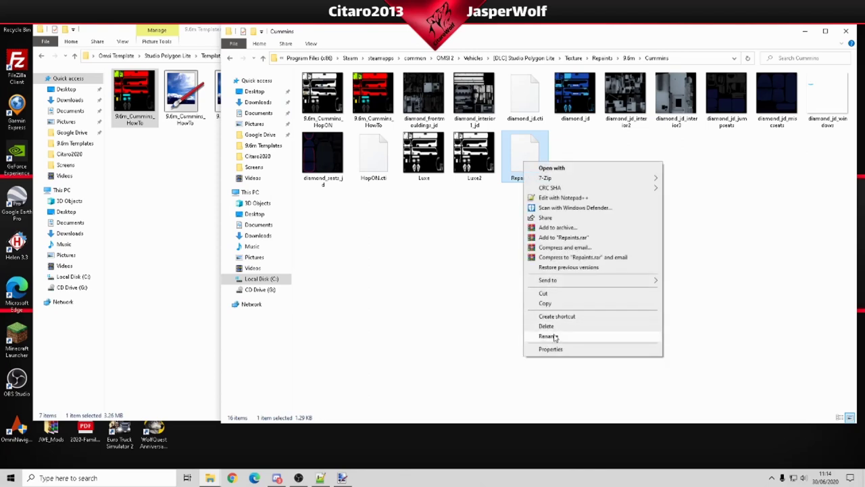
pyautogui.click(553, 304)
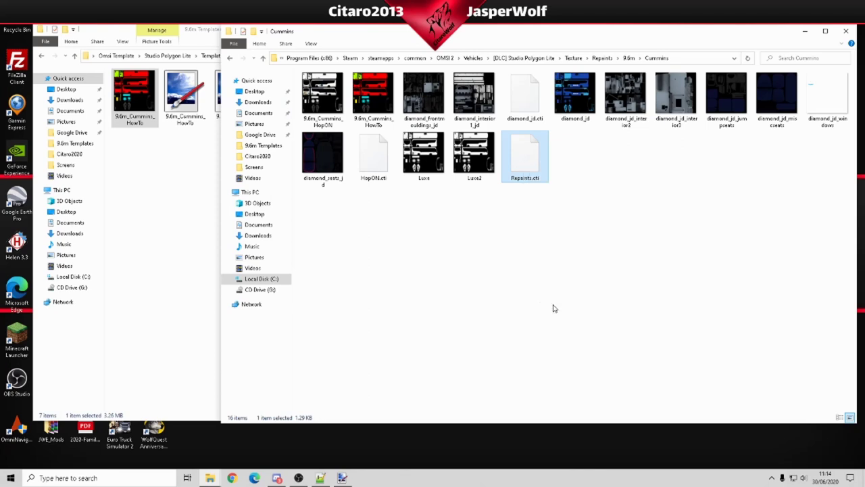
pyautogui.rightClick(402, 295)
pyautogui.click(433, 357)
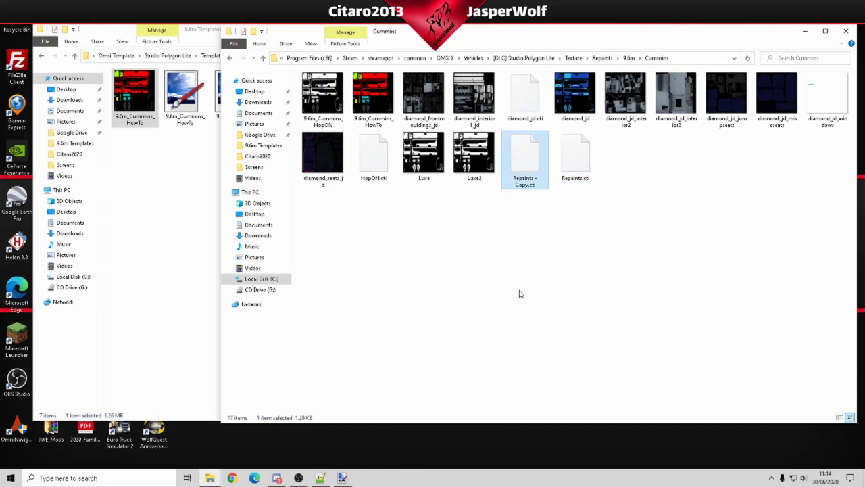
pyautogui.rightClick(528, 166)
pyautogui.click(554, 340)
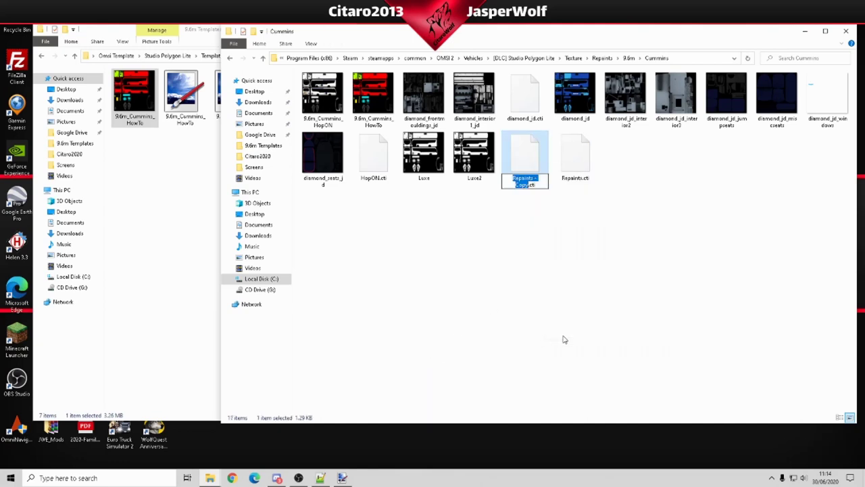
pyautogui.write('HowTo')
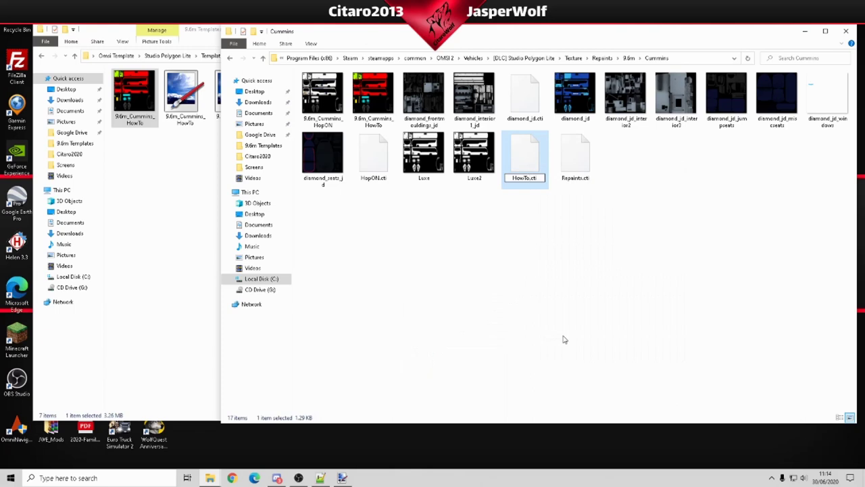
pyautogui.press('Return')
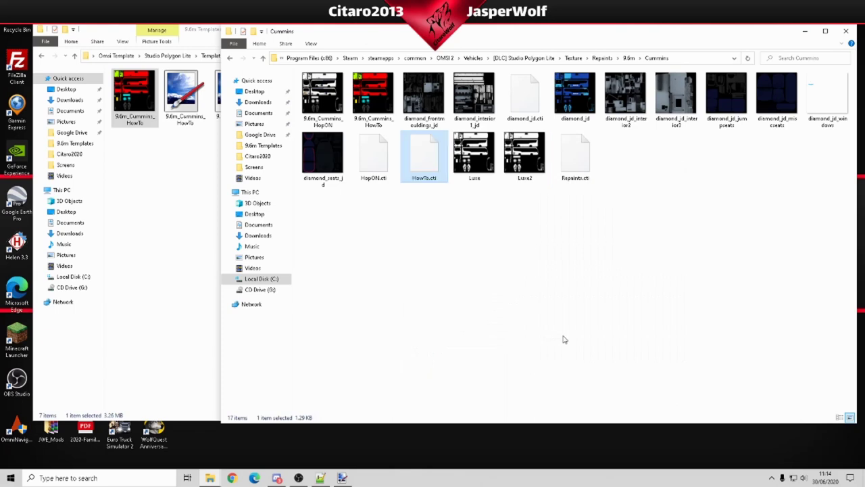
# Open HowTo.cti in Notepad++ and close every other open file, including HopON.cti.
pyautogui.rightClick(426, 160)
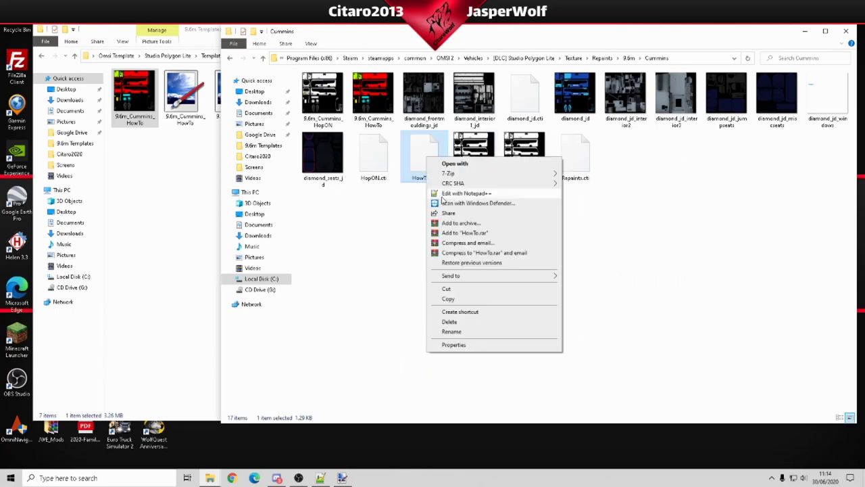
pyautogui.click(484, 196)
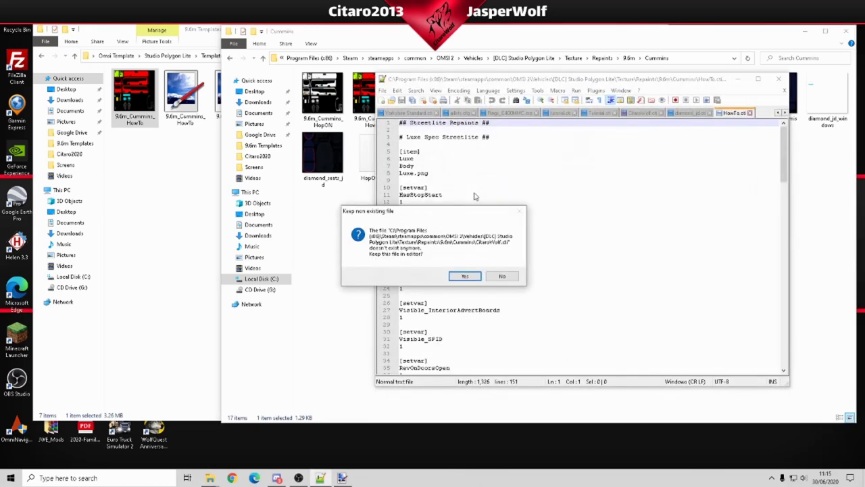
pyautogui.click(466, 277)
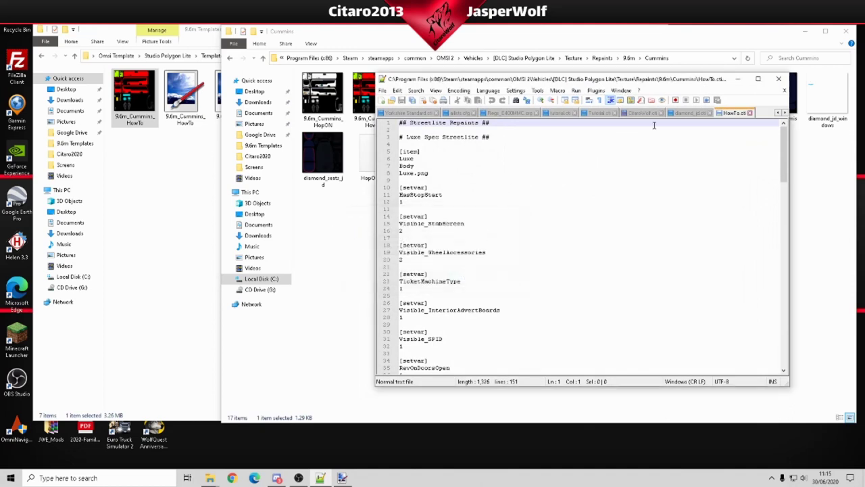
pyautogui.rightClick(738, 119)
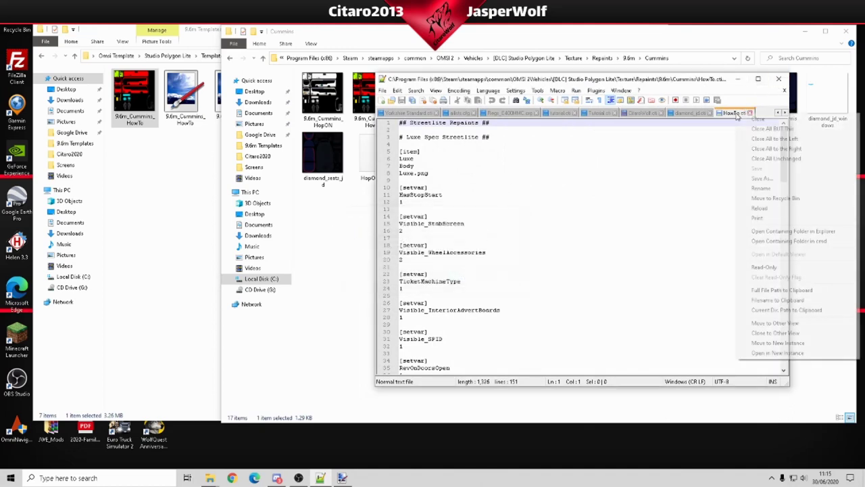
pyautogui.click(779, 130)
pyautogui.click(441, 271)
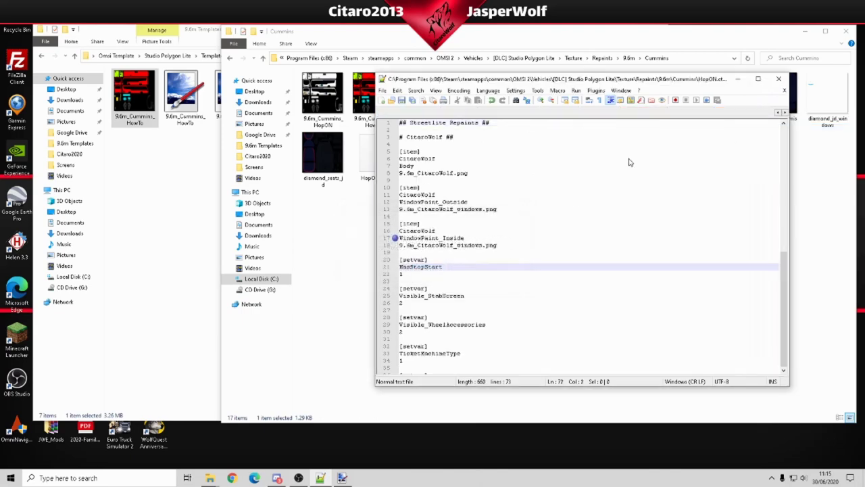
pyautogui.hotkey('ctrl', 'w')
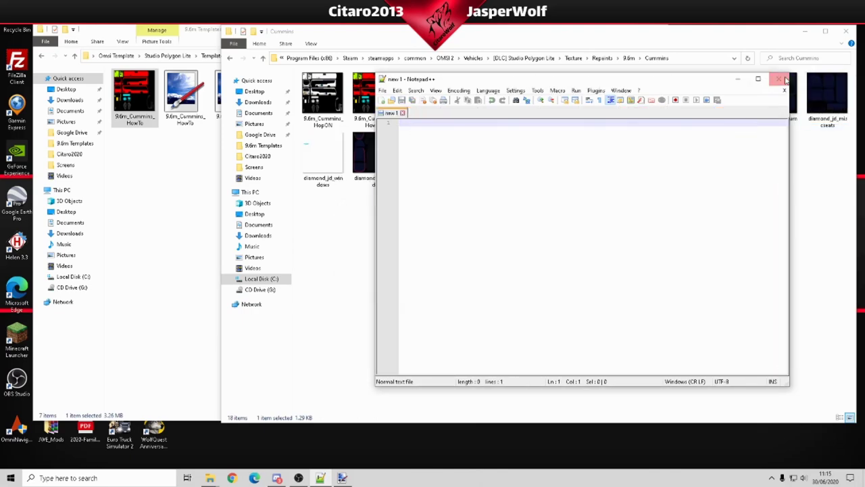
# Restart Notepad++ with only HowTo.cti open, positioned up and to the left.
pyautogui.click(784, 79)
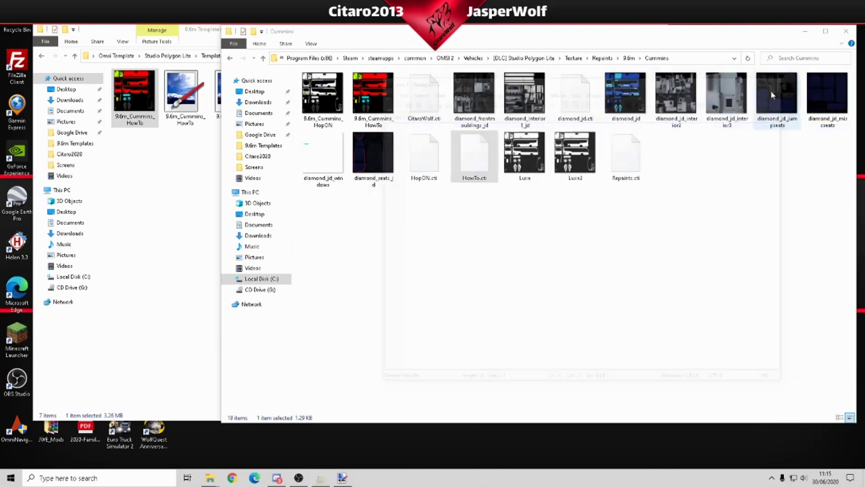
pyautogui.rightClick(468, 157)
pyautogui.click(504, 194)
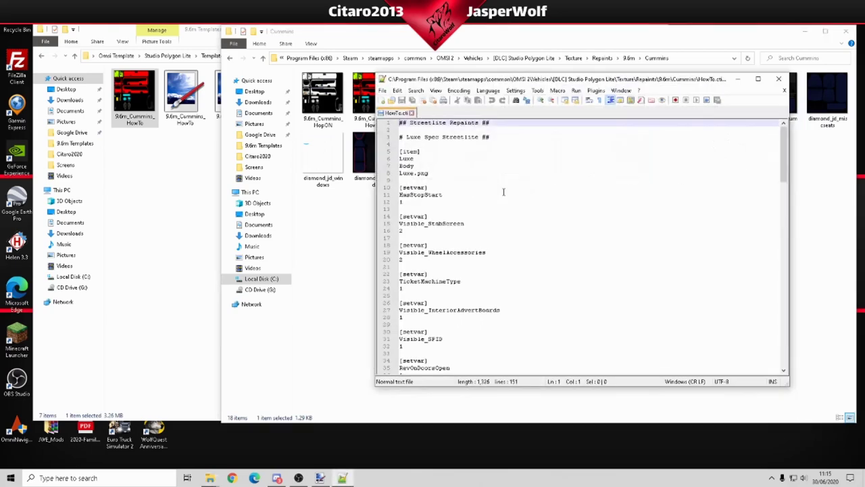
pyautogui.moveTo(549, 80); pyautogui.dragTo(480, 64)
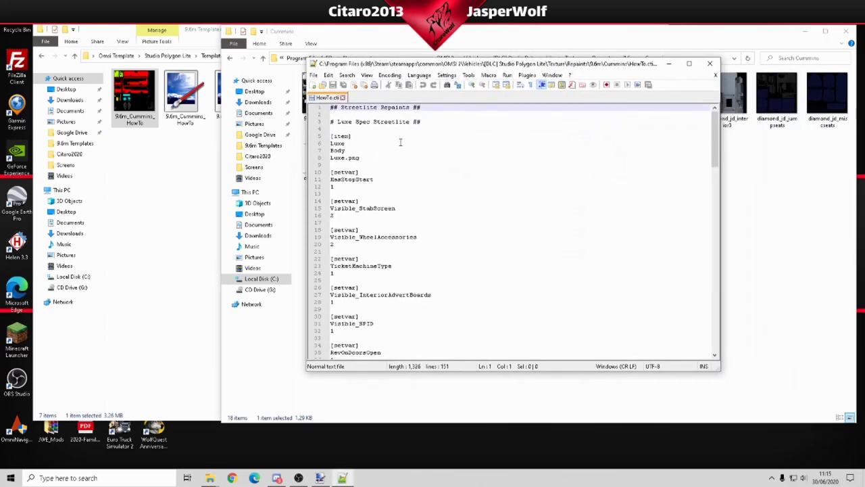
# Delete the Streetlite Repaints header line and retitle 'Luxe Spec Streetlite' as 'HowTo'.
pyautogui.moveTo(425, 107); pyautogui.dragTo(317, 105)
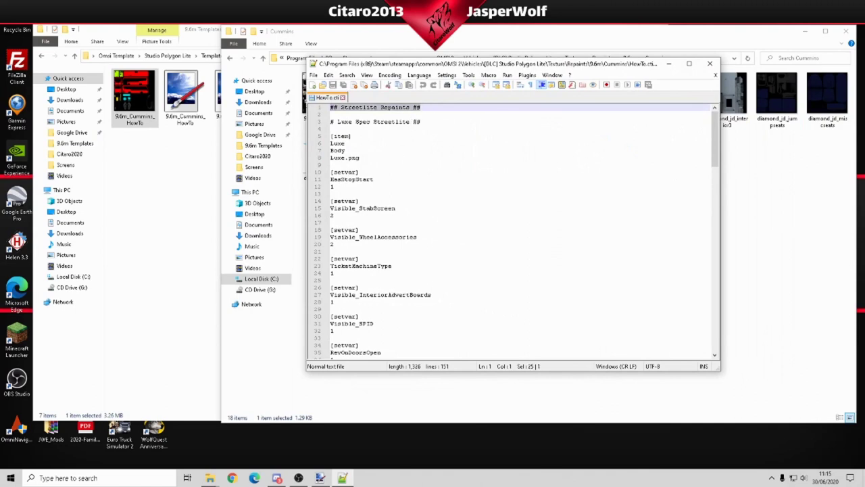
pyautogui.press('Delete')
pyautogui.press('Delete')
pyautogui.press('Delete')
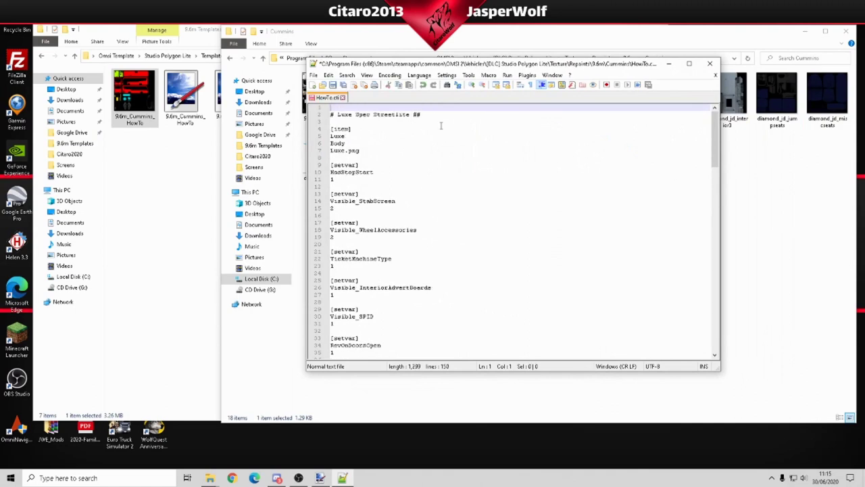
pyautogui.moveTo(411, 107); pyautogui.dragTo(340, 99)
pyautogui.write('HowTo')
# Rename the item name Luxe on line 4 to HowTo using autocomplete.
pyautogui.click(404, 158)
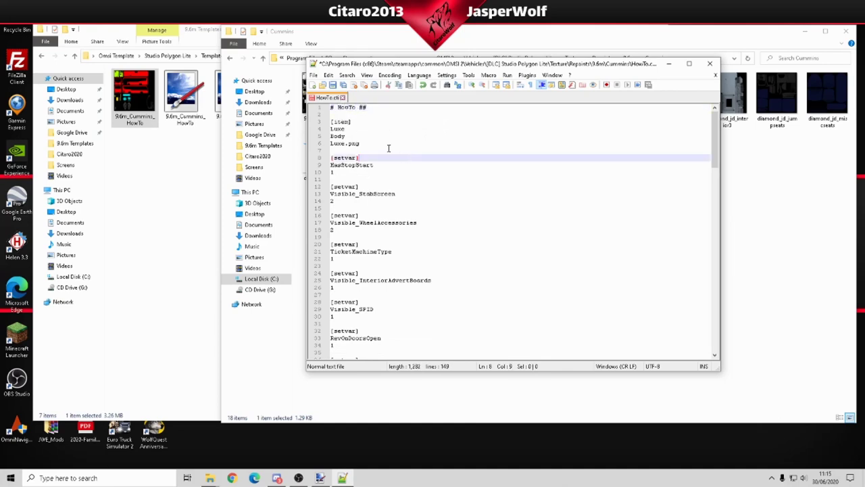
pyautogui.moveTo(345, 128); pyautogui.dragTo(331, 128)
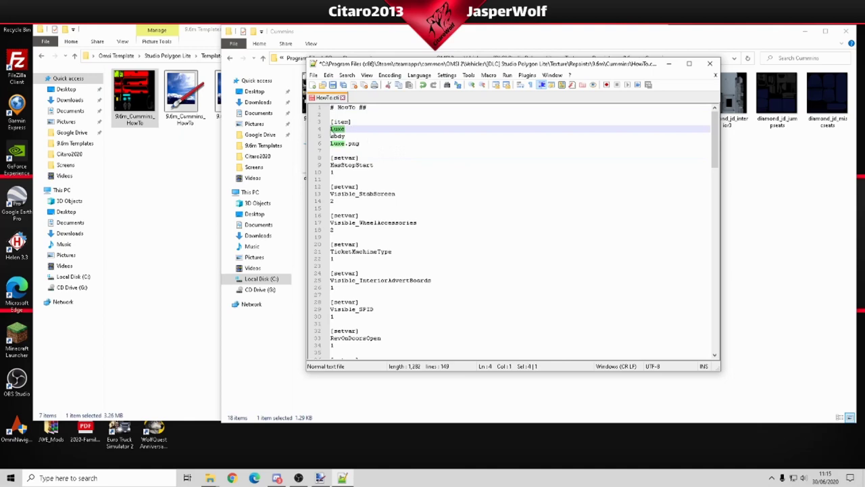
pyautogui.write('HowTo')
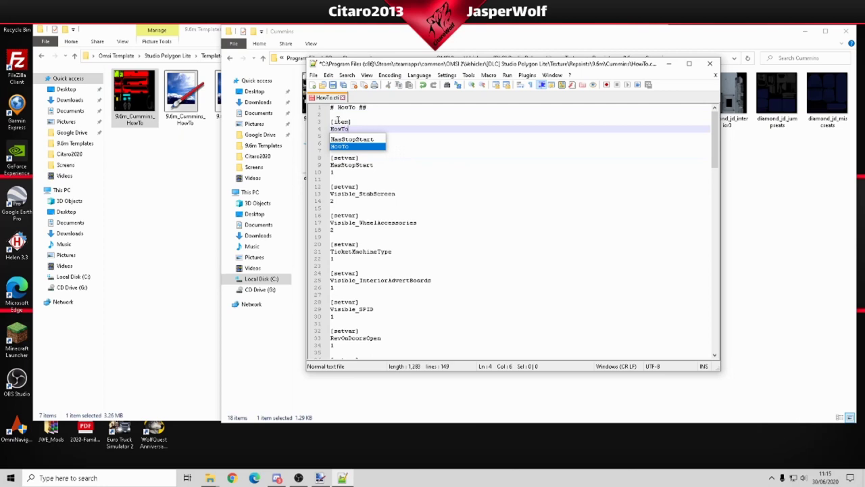
pyautogui.click(478, 172)
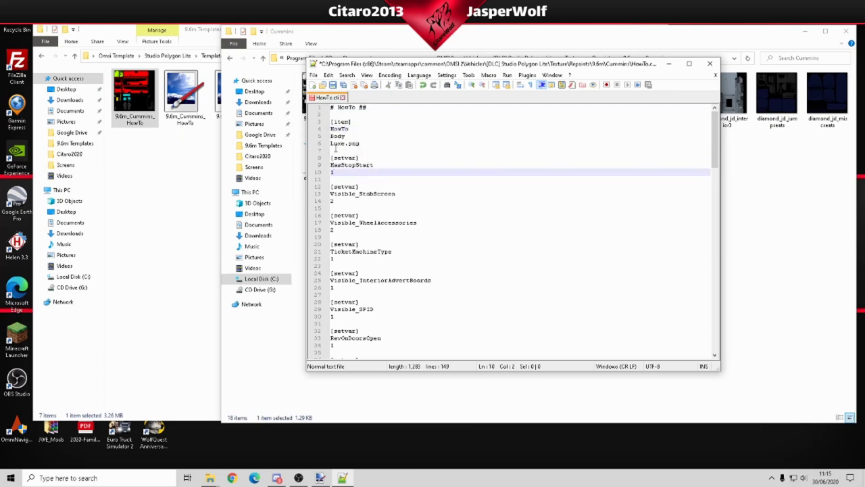
pyautogui.moveTo(395, 63); pyautogui.dragTo(468, 65)
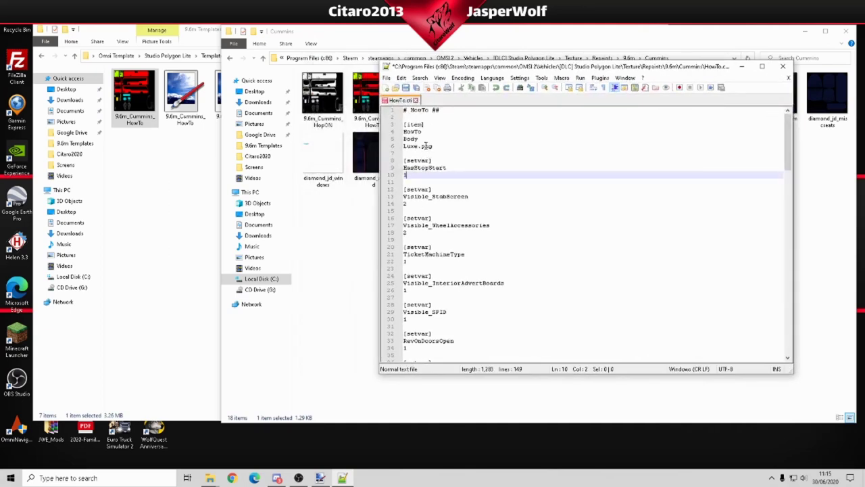
pyautogui.moveTo(439, 70); pyautogui.dragTo(501, 84)
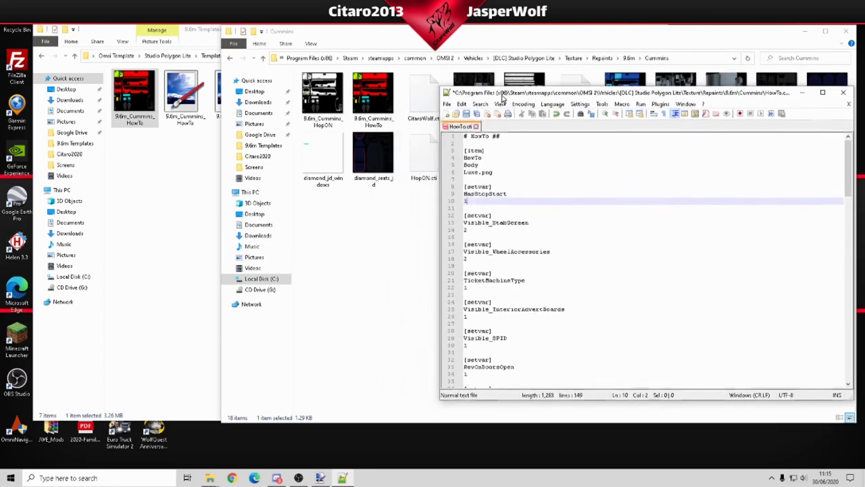
# Copy the name 9.6m_Cummins_HowTo from the texture file and paste it over Luxe on line 6.
pyautogui.click(371, 100)
pyautogui.rightClick(372, 100)
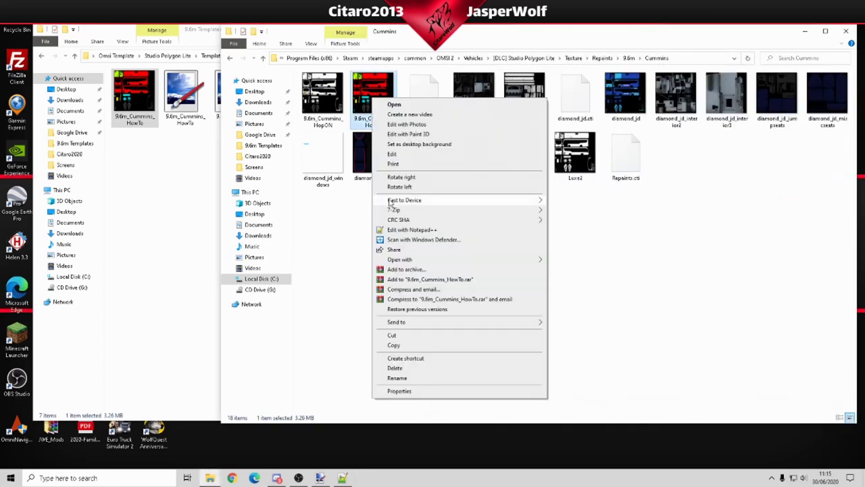
pyautogui.click(409, 378)
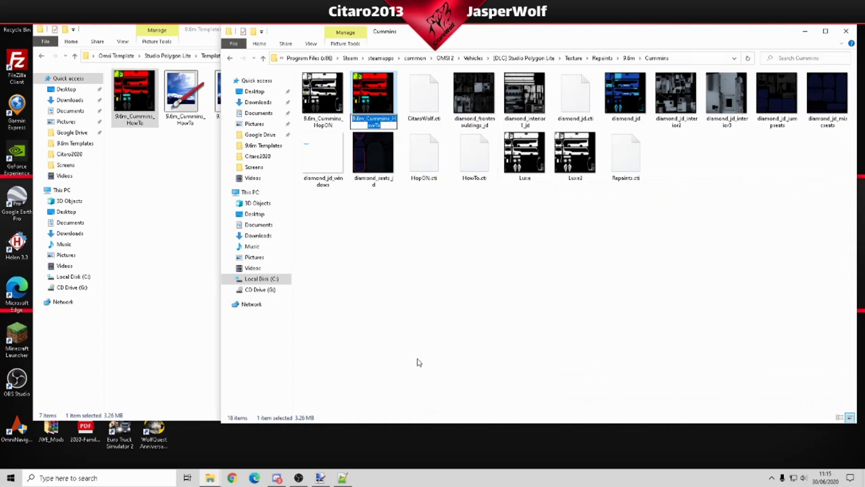
pyautogui.click(417, 288)
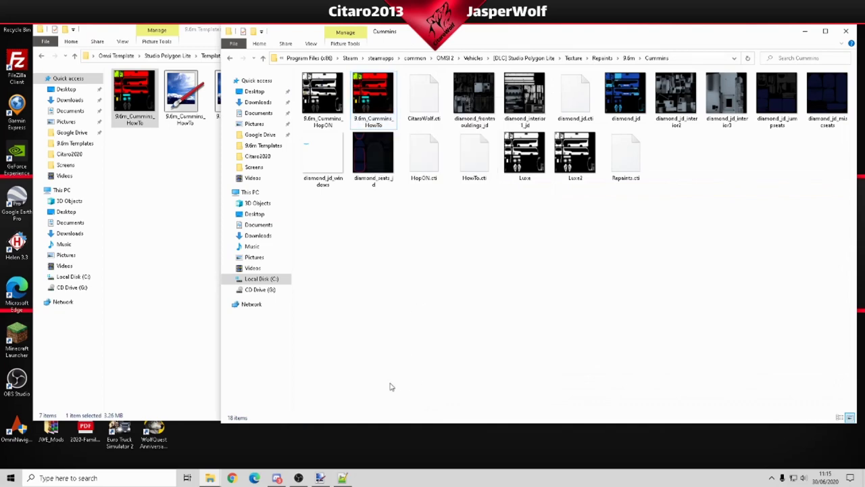
pyautogui.click(343, 478)
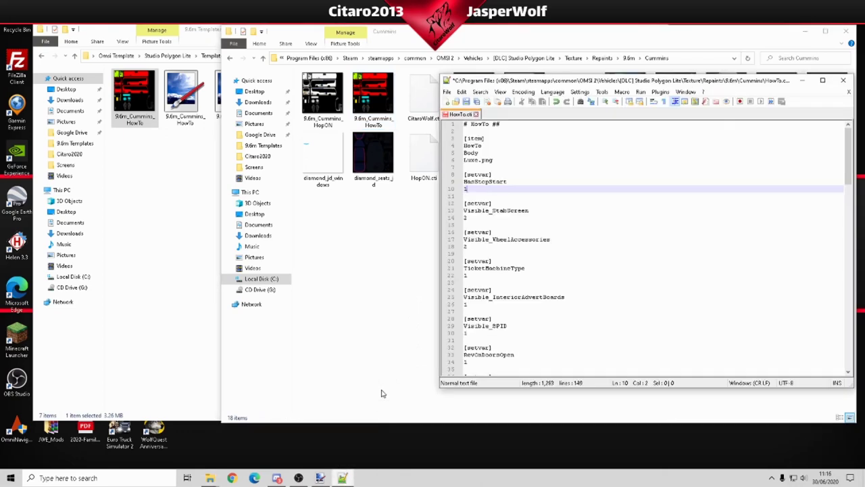
pyautogui.moveTo(480, 160); pyautogui.dragTo(463, 159)
pyautogui.hotkey('ctrl', 'v')
# Delete all the remaining repaint entries below the HowTo item through the end of the file.
pyautogui.moveTo(578, 85); pyautogui.dragTo(503, 157)
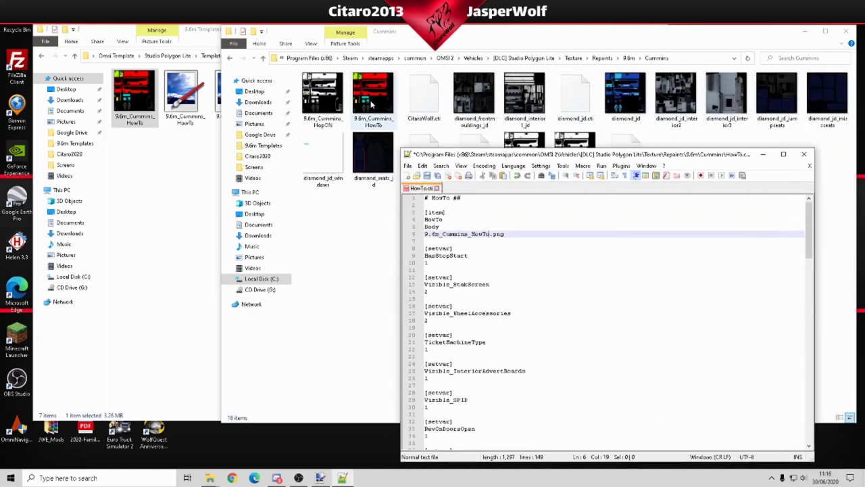
pyautogui.moveTo(564, 155); pyautogui.dragTo(546, 96)
pyautogui.scroll(-20, 498, 249)
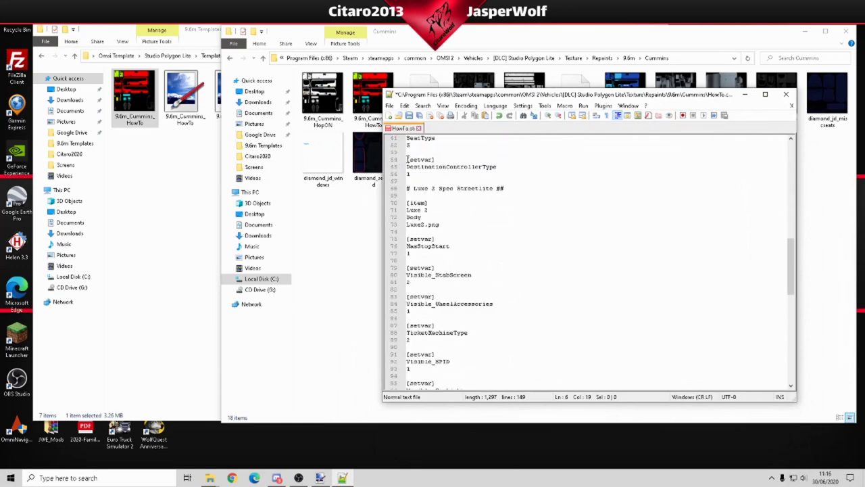
pyautogui.moveTo(407, 160); pyautogui.dragTo(509, 318)
pyautogui.scroll(-18, 510, 319)
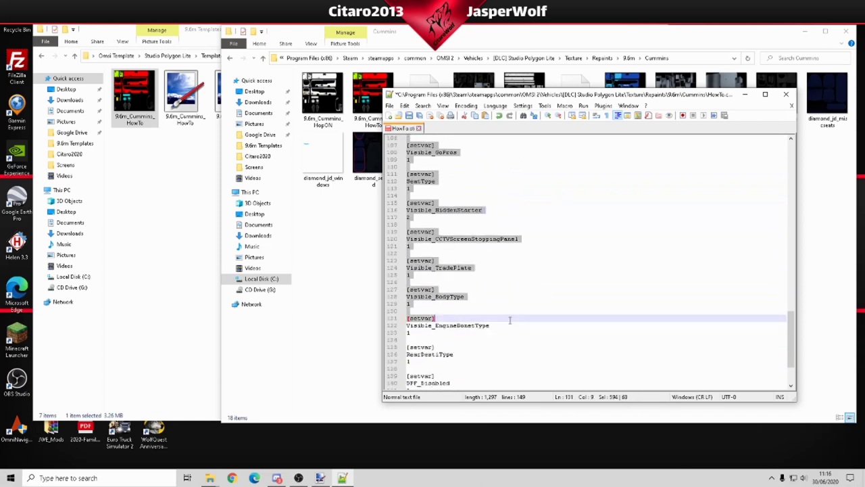
pyautogui.moveTo(509, 319); pyautogui.dragTo(520, 381)
pyautogui.press('Delete')
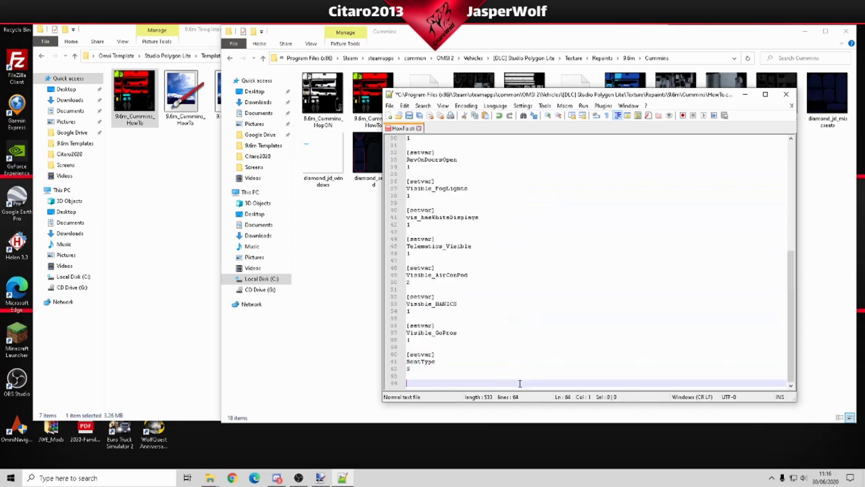
# Save HowTo.cti and minimize Notepad++ and the Cummins repaint folder.
pyautogui.scroll(7, 520, 377)
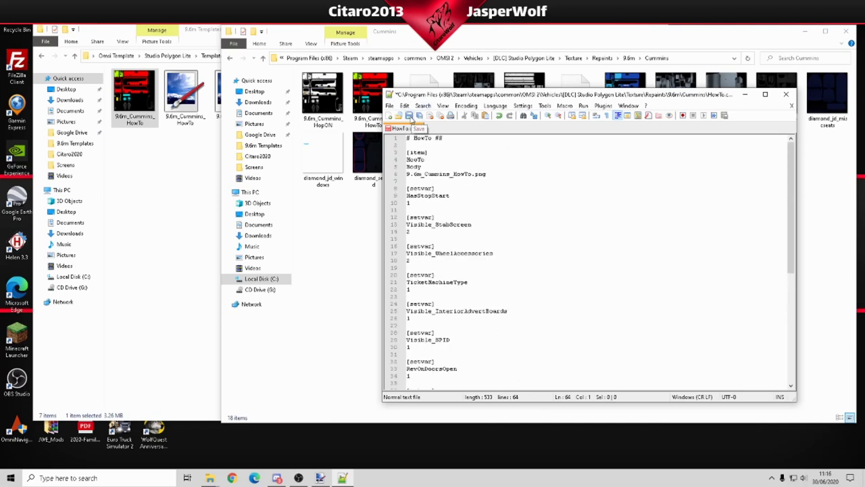
pyautogui.click(409, 115)
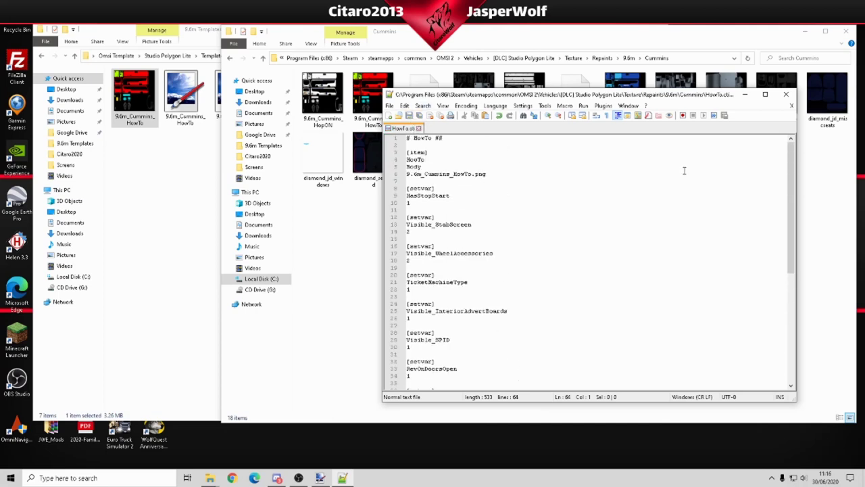
pyautogui.click(745, 98)
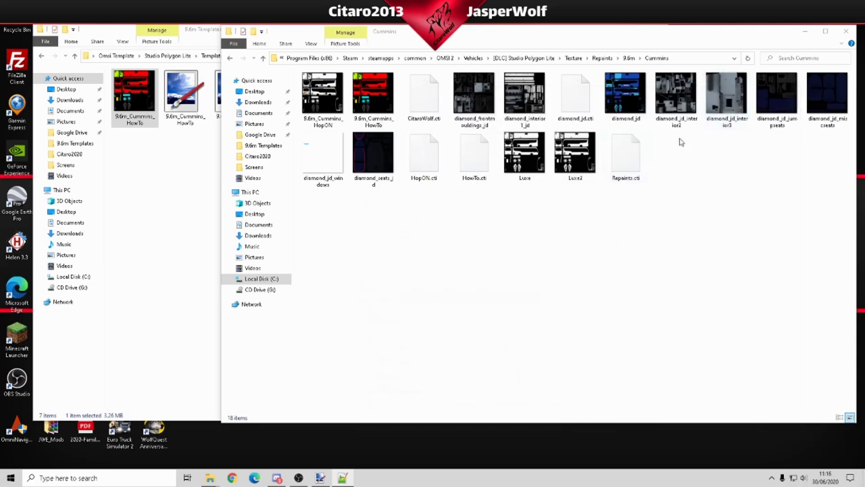
pyautogui.click(805, 31)
# Choose the HowTo appearance for the bus and place it at Nordspitze Bauernhof.
pyautogui.click(616, 30)
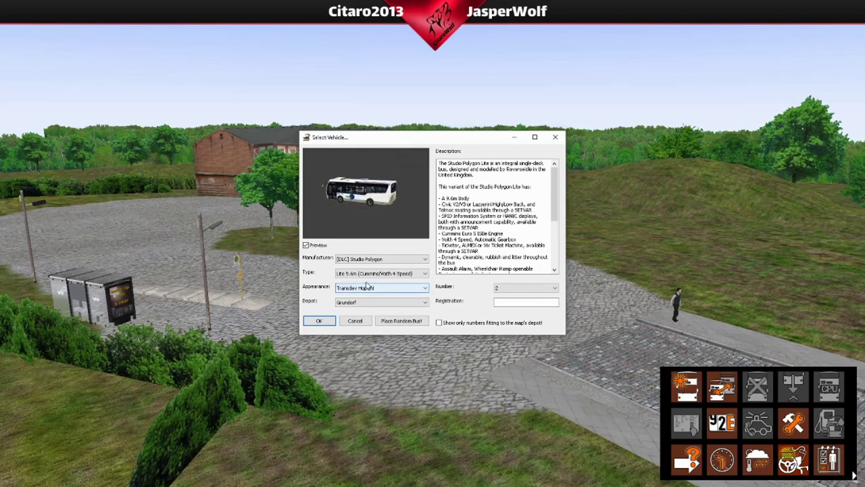
pyautogui.click(386, 290)
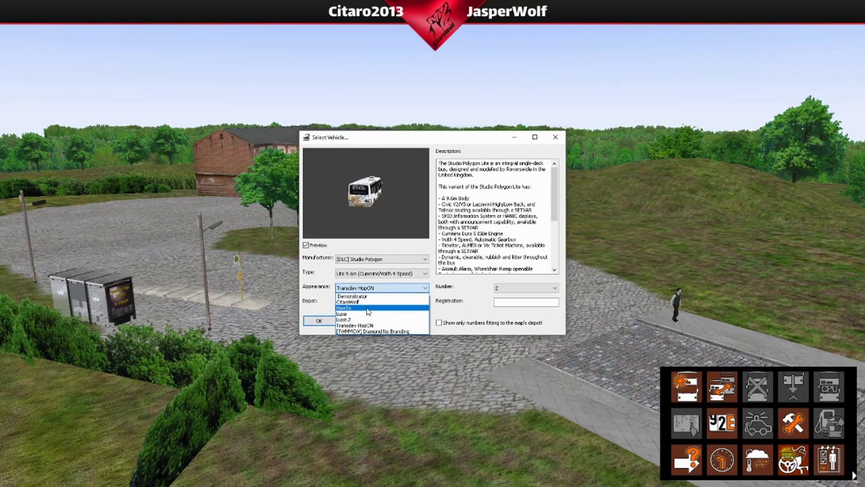
pyautogui.click(369, 309)
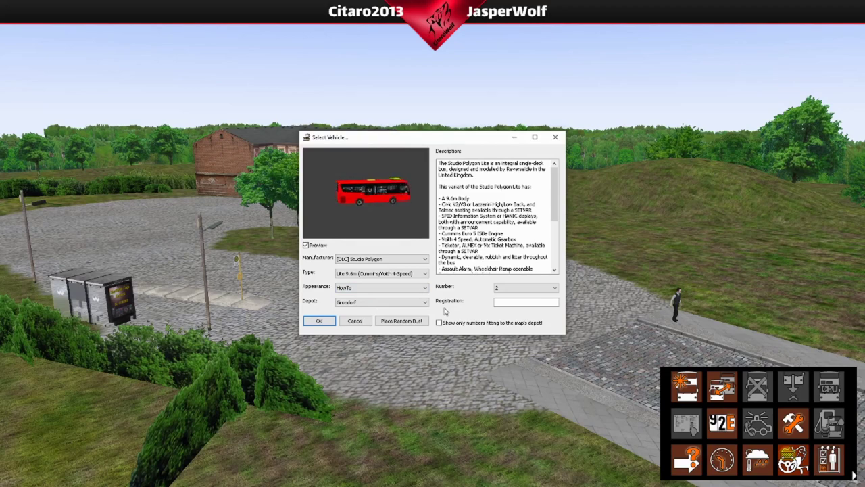
pyautogui.click(321, 321)
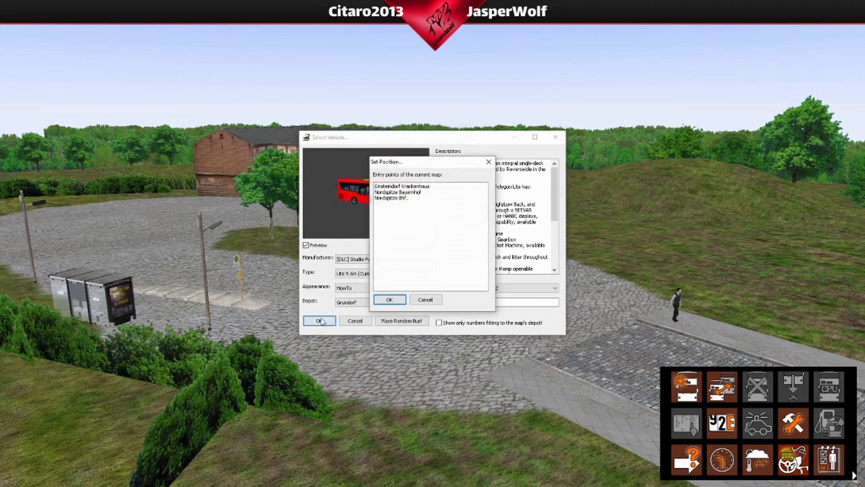
pyautogui.click(418, 193)
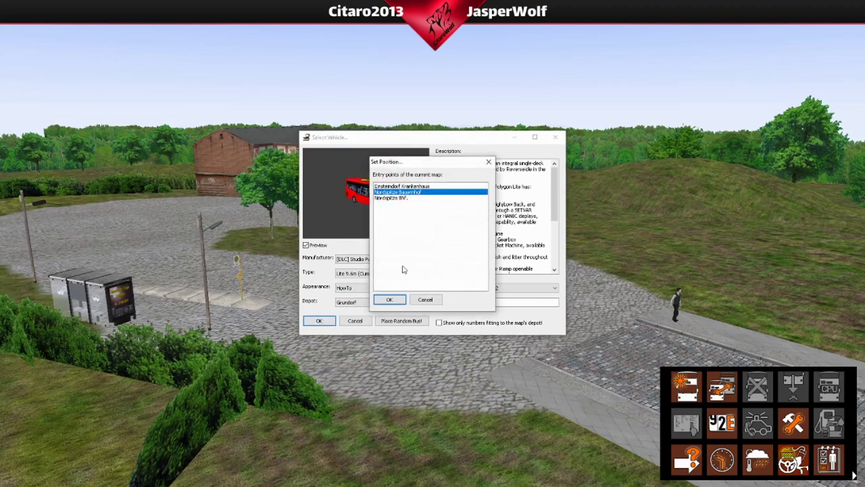
pyautogui.click(388, 301)
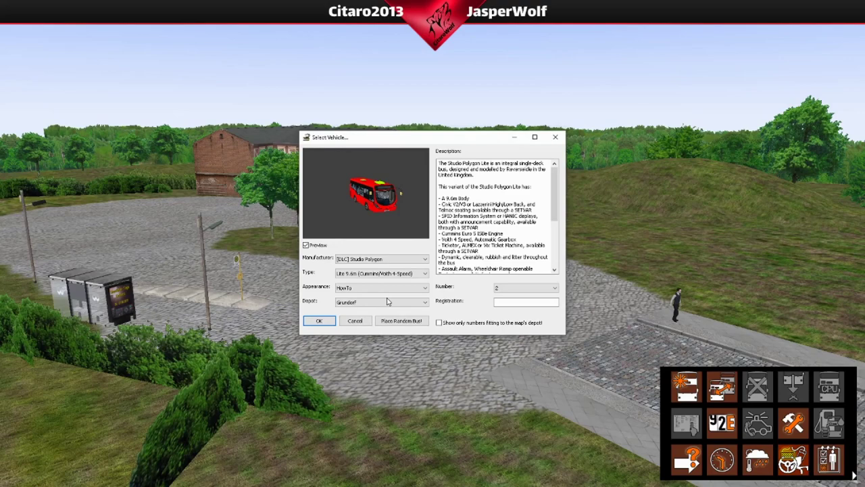
pyautogui.click(399, 321)
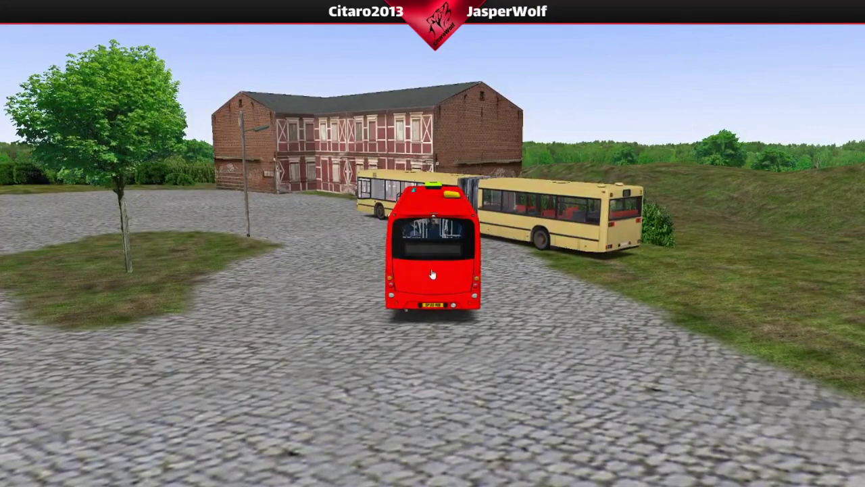
pyautogui.scroll(5, 428, 355)
pyautogui.moveTo(427, 355); pyautogui.dragTo(286, 351)
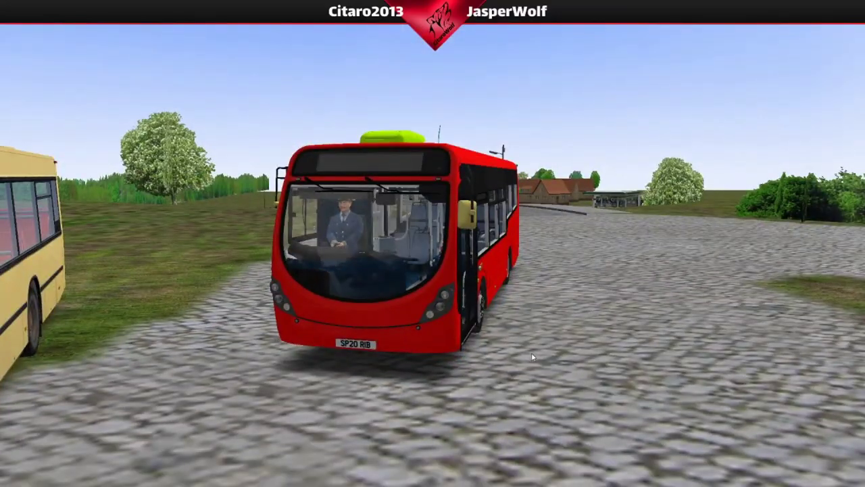
pyautogui.moveTo(531, 352); pyautogui.dragTo(426, 365)
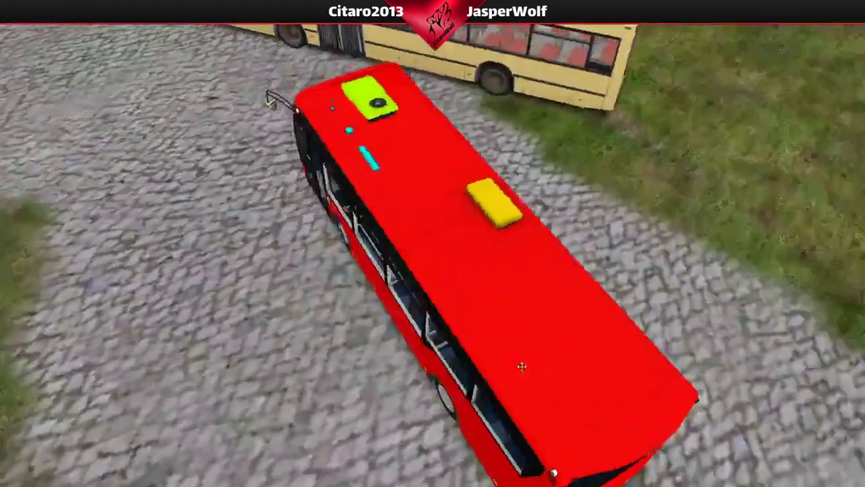
pyautogui.moveTo(535, 379); pyautogui.dragTo(559, 388)
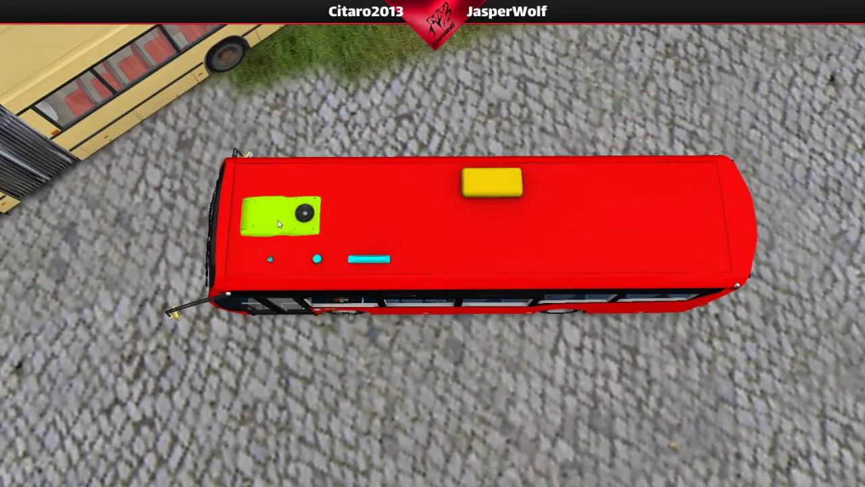
# Pick dark red and paint a filled rectangle over the texture's top-left, then check the game.
pyautogui.press('super')
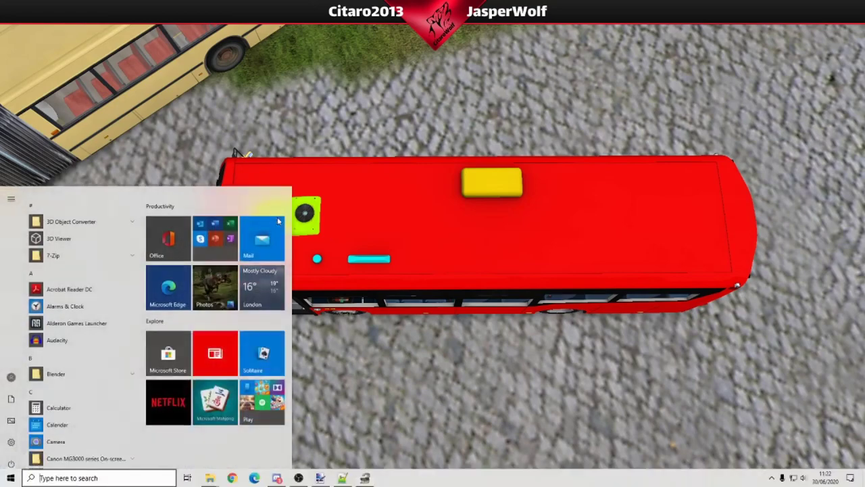
pyautogui.click(321, 478)
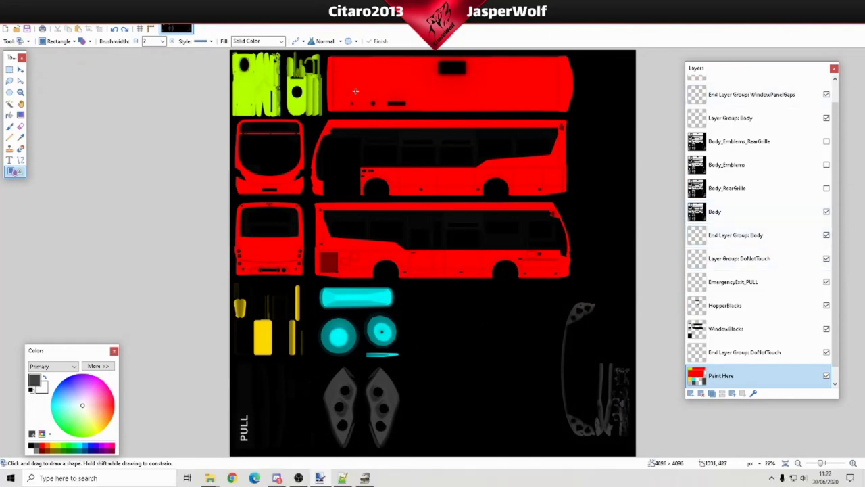
pyautogui.click(42, 449)
pyautogui.moveTo(227, 50); pyautogui.dragTo(323, 117)
pyautogui.press('Return')
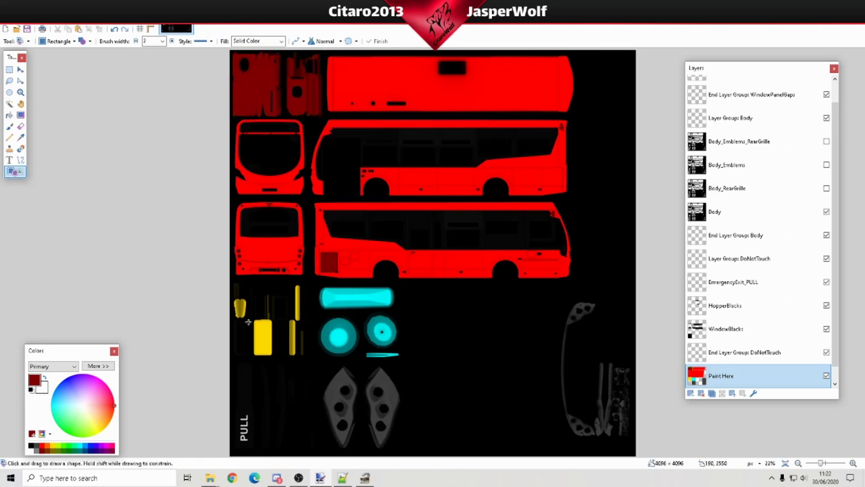
pyautogui.click(365, 478)
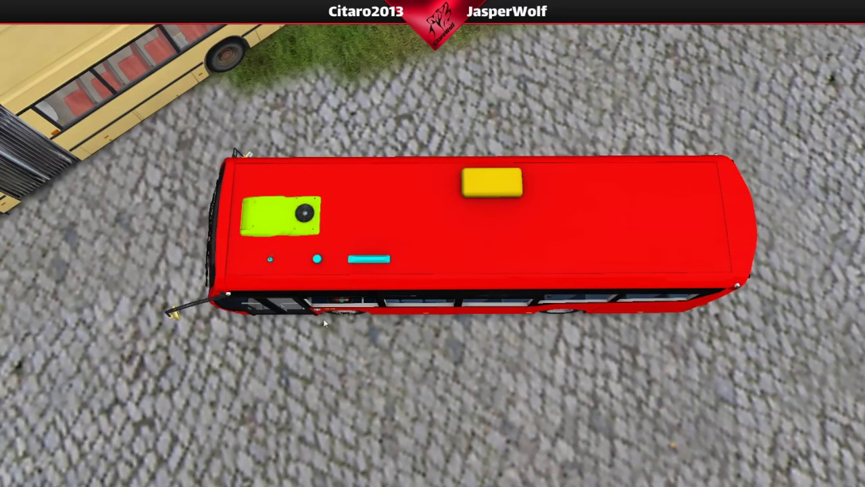
# Cover the cyan bar with a dark-red rectangle and return to OMSI 2.
pyautogui.press('super')
pyautogui.click(322, 479)
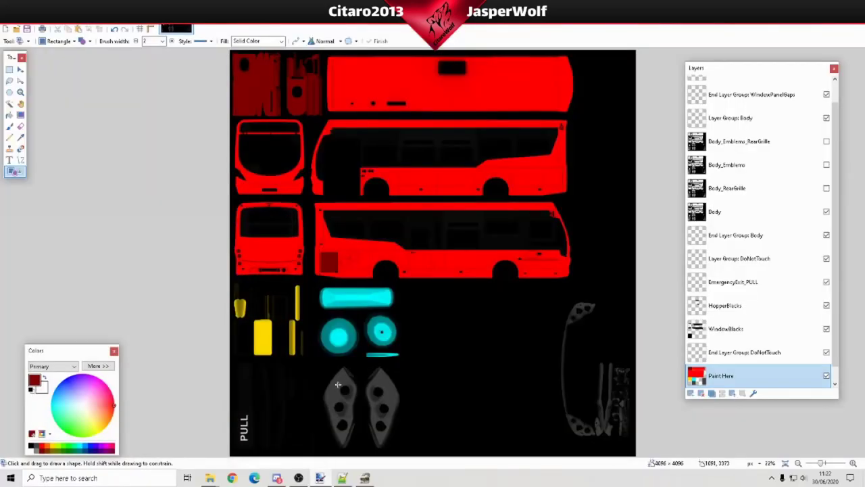
pyautogui.moveTo(311, 283); pyautogui.dragTo(408, 359)
pyautogui.press('Return')
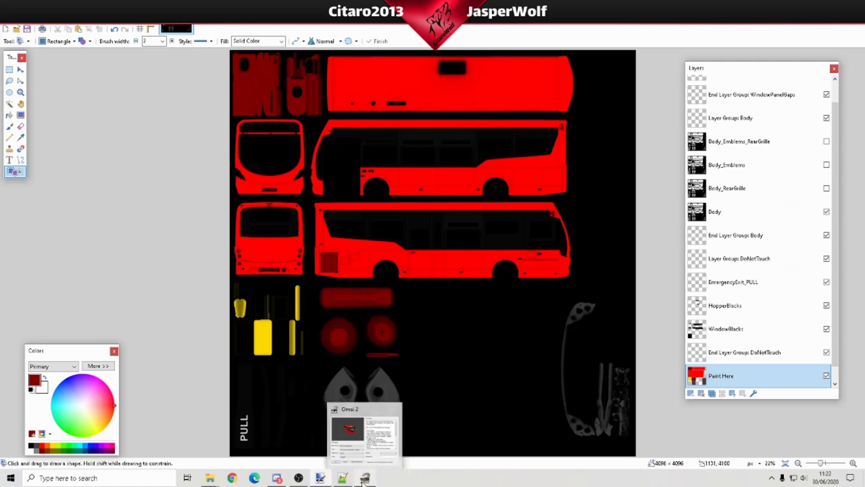
pyautogui.click(364, 478)
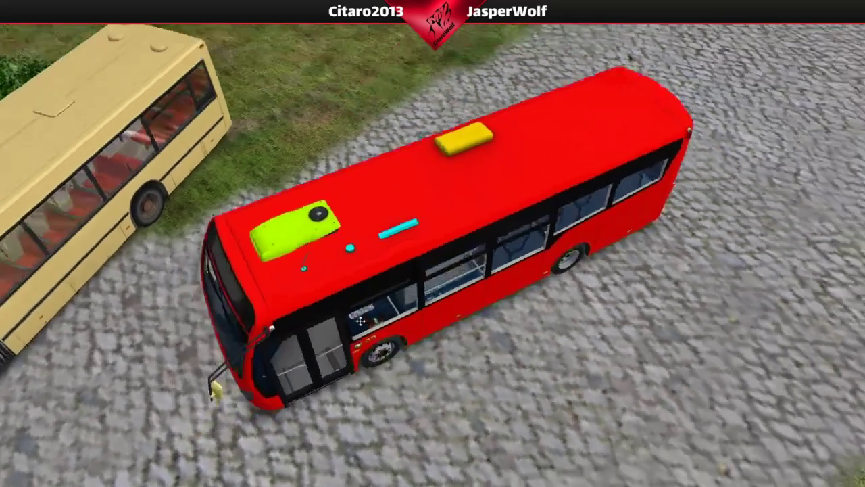
# Paint the yellow block dark red in paint.net, then make yellow the primary colour.
pyautogui.moveTo(361, 319); pyautogui.dragTo(523, 302)
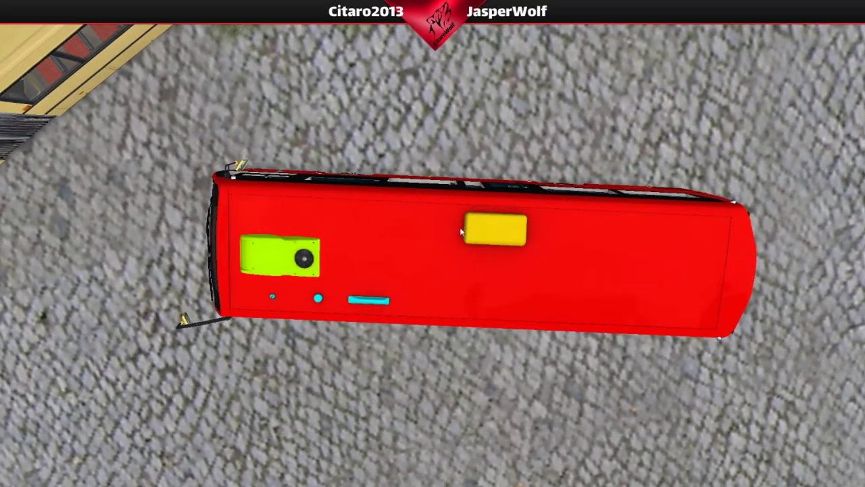
pyautogui.press('super')
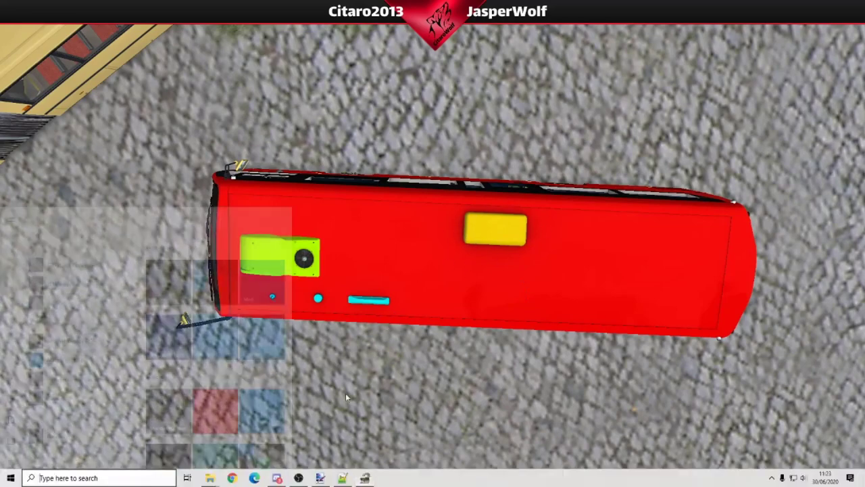
pyautogui.click(320, 479)
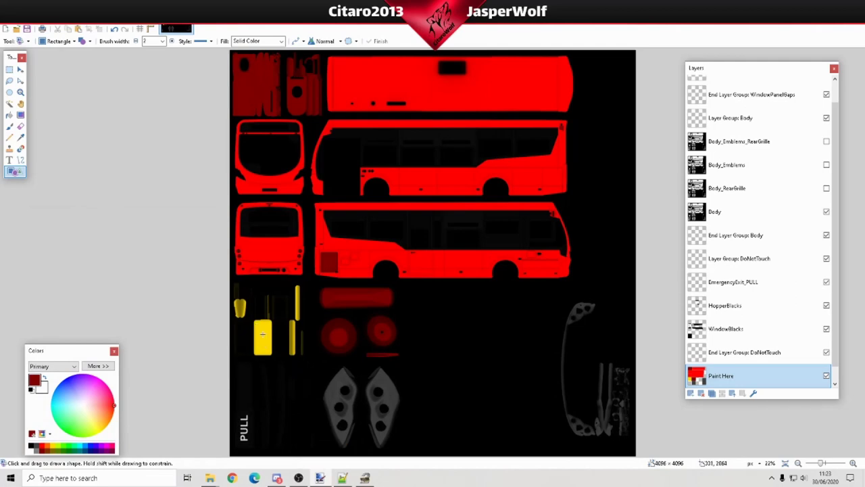
pyautogui.moveTo(254, 319); pyautogui.dragTo(272, 354)
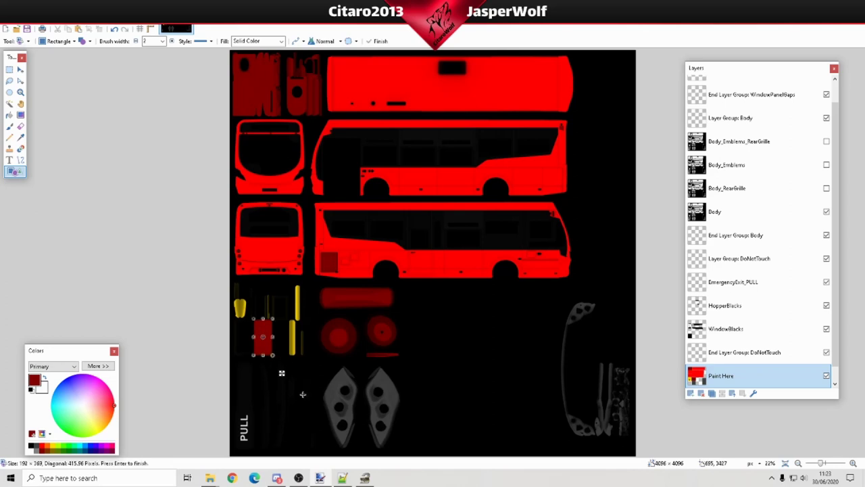
pyautogui.click(54, 444)
pyautogui.moveTo(231, 278); pyautogui.dragTo(249, 319)
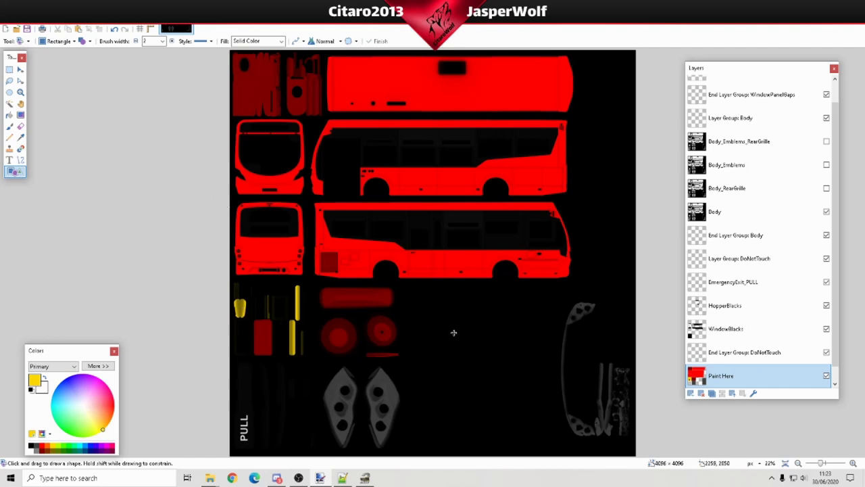
pyautogui.click(367, 423)
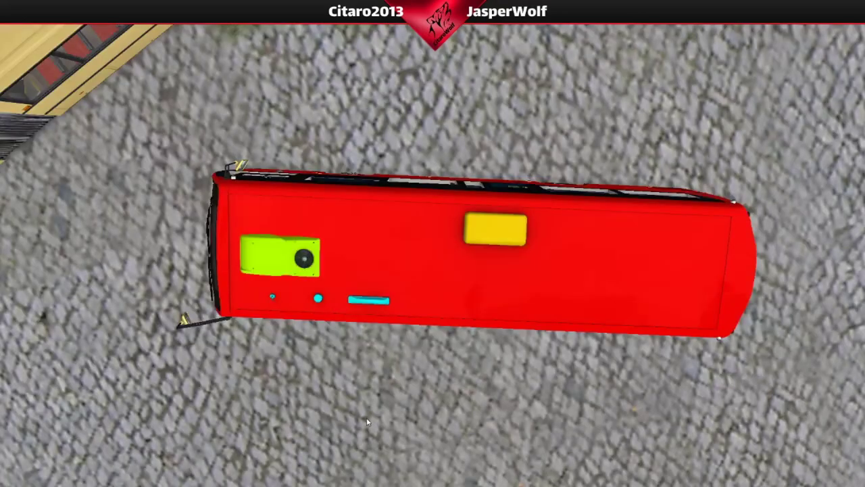
pyautogui.moveTo(381, 352); pyautogui.dragTo(433, 336)
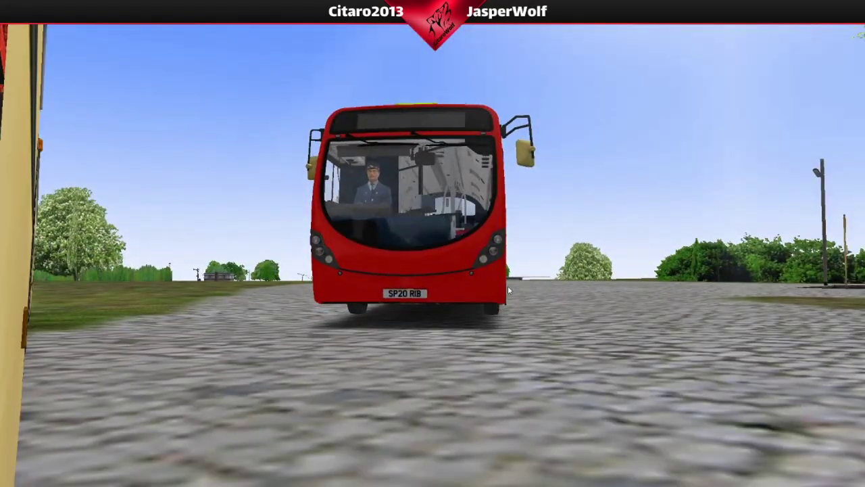
pyautogui.scroll(3, 497, 294)
pyautogui.scroll(5, 497, 293)
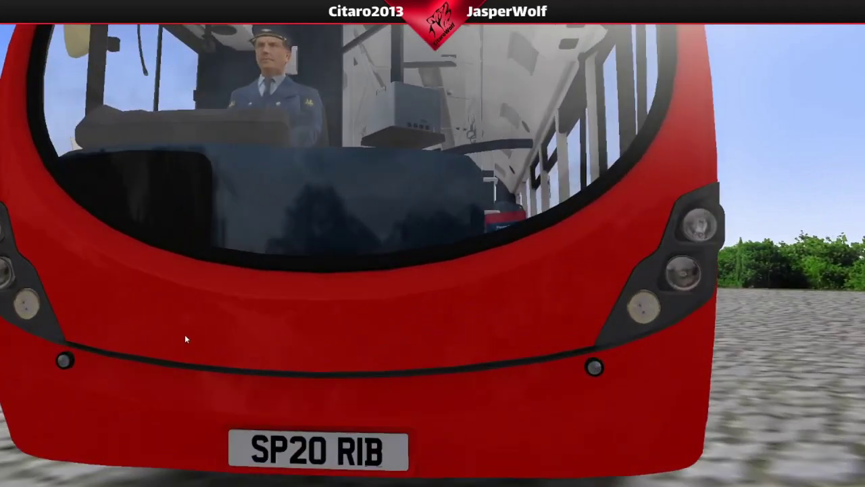
pyautogui.moveTo(186, 339); pyautogui.dragTo(316, 328)
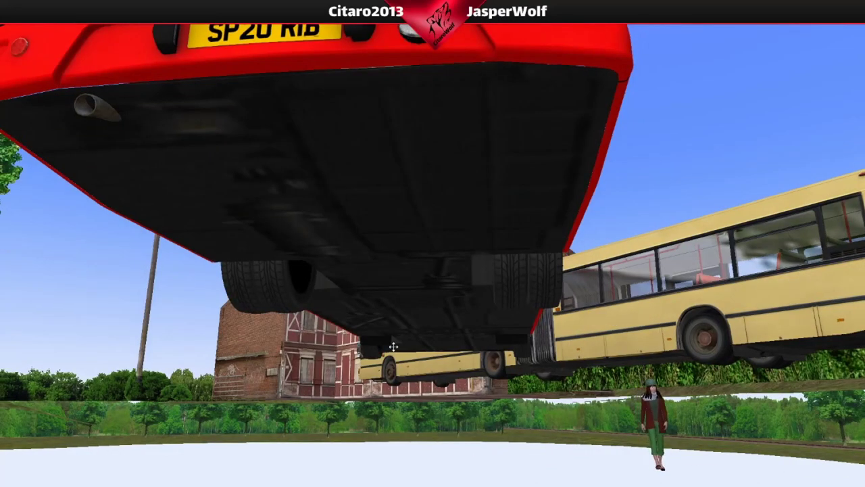
pyautogui.moveTo(393, 347); pyautogui.dragTo(393, 347)
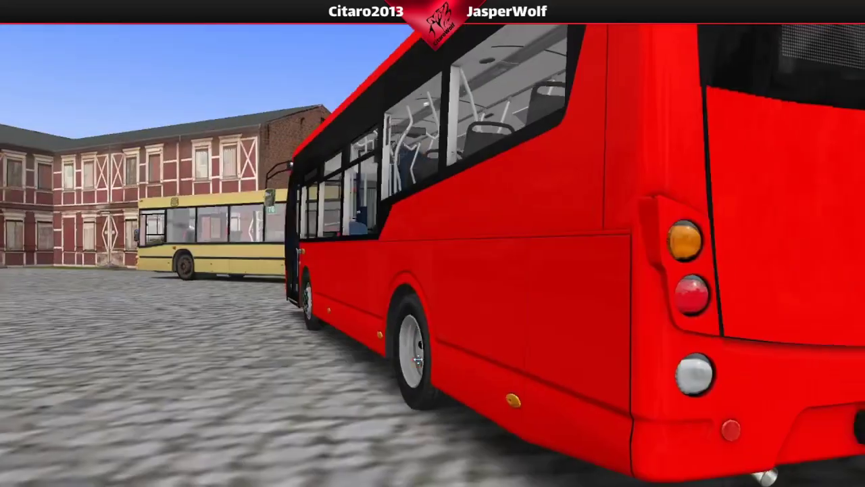
pyautogui.moveTo(418, 361); pyautogui.dragTo(340, 343)
pyautogui.moveTo(399, 351); pyautogui.dragTo(433, 289)
pyautogui.scroll(3, 439, 315)
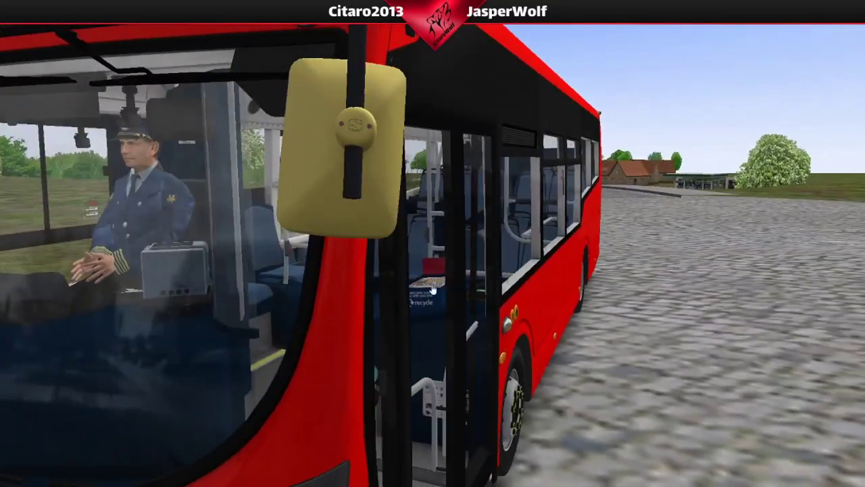
pyautogui.scroll(5, 433, 289)
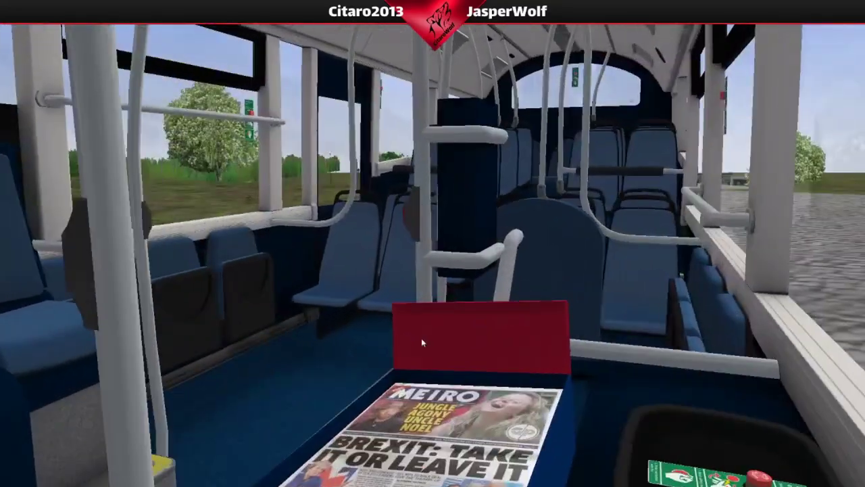
pyautogui.moveTo(422, 343); pyautogui.dragTo(408, 192)
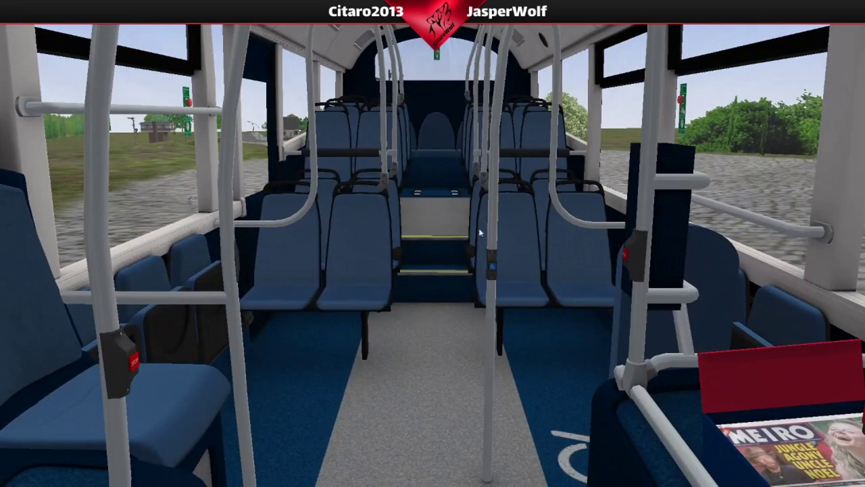
pyautogui.scroll(-8, 455, 273)
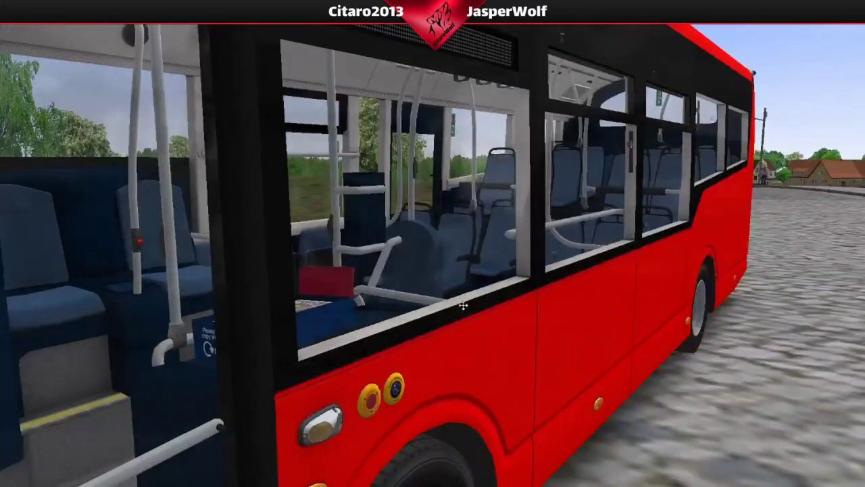
pyautogui.scroll(-6, 434, 224)
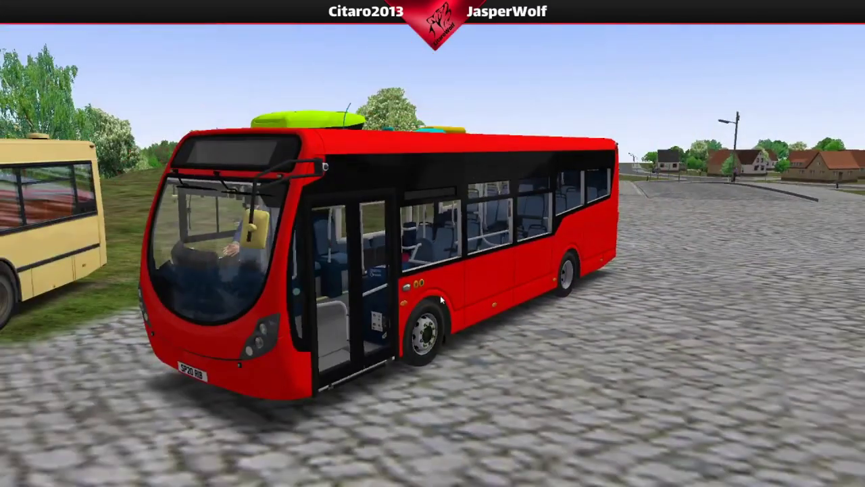
pyautogui.moveTo(442, 299)
pyautogui.mouseDown()
pyautogui.moveTo(418, 293)
pyautogui.moveTo(461, 310)
pyautogui.moveTo(441, 303)
pyautogui.mouseUp()
# Save the texture as Photoshop PSD 9.6m_Cummins_HowTo, replacing the existing file.
pyautogui.press('super')
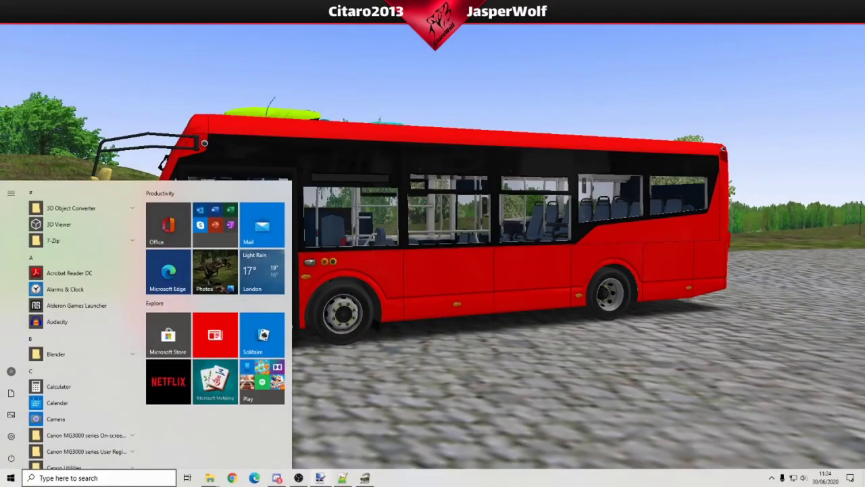
pyautogui.click(321, 478)
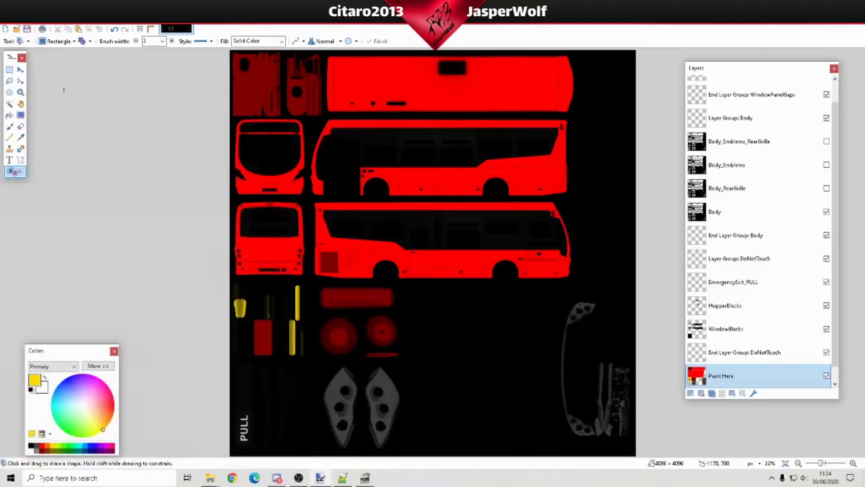
pyautogui.click(9, 16)
pyautogui.click(20, 86)
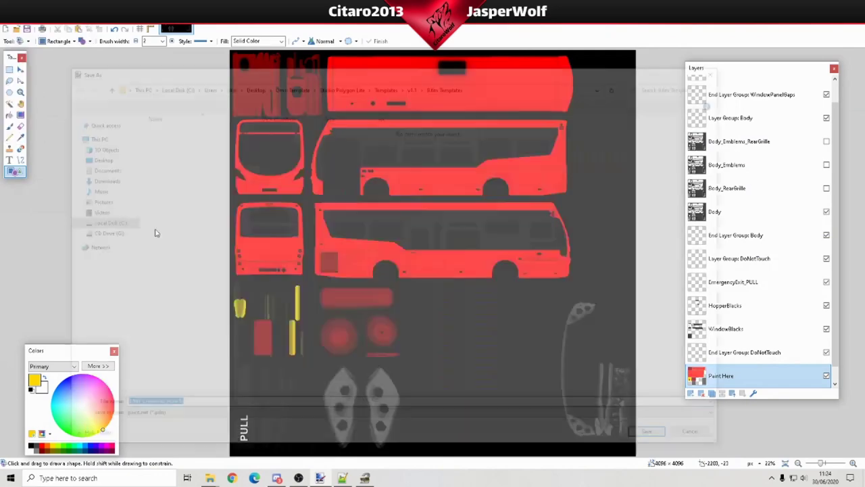
pyautogui.click(160, 418)
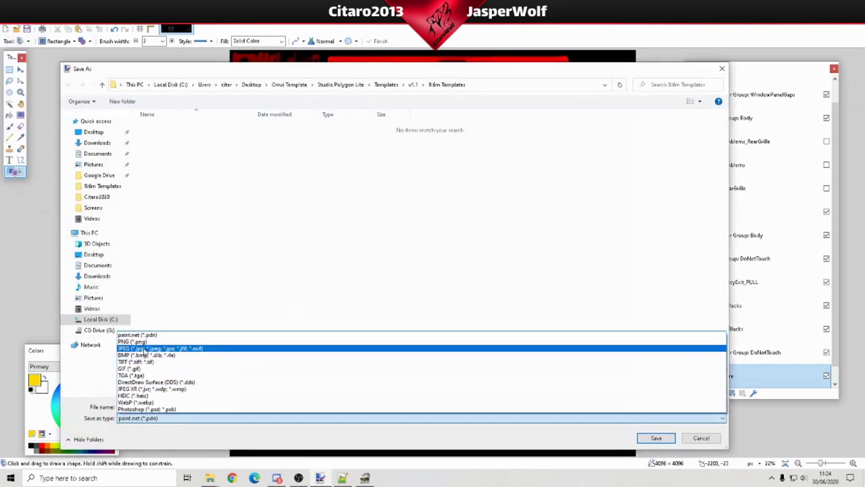
pyautogui.click(176, 409)
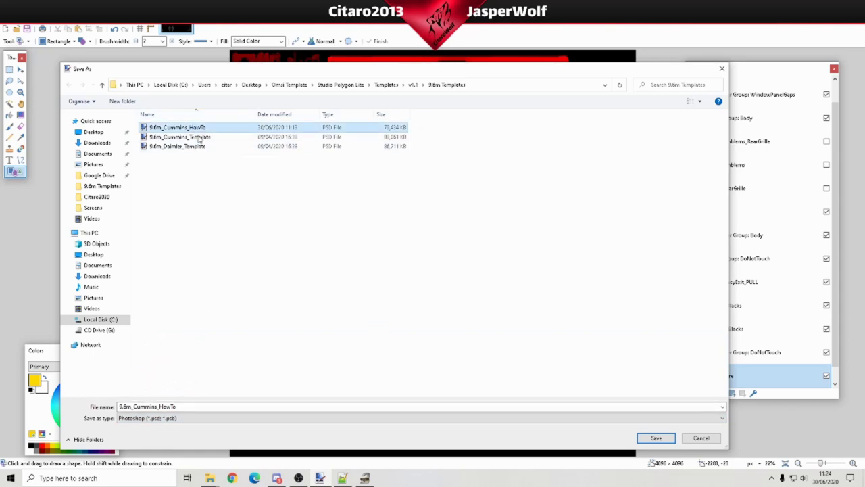
pyautogui.click(655, 439)
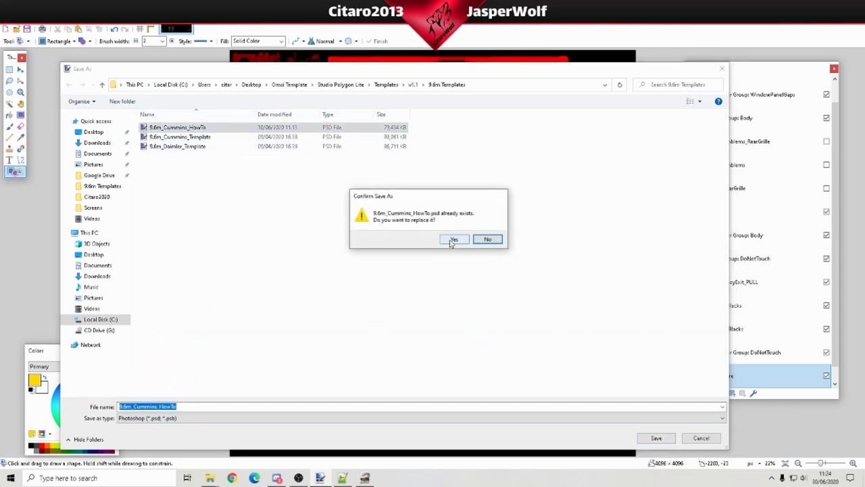
pyautogui.click(451, 239)
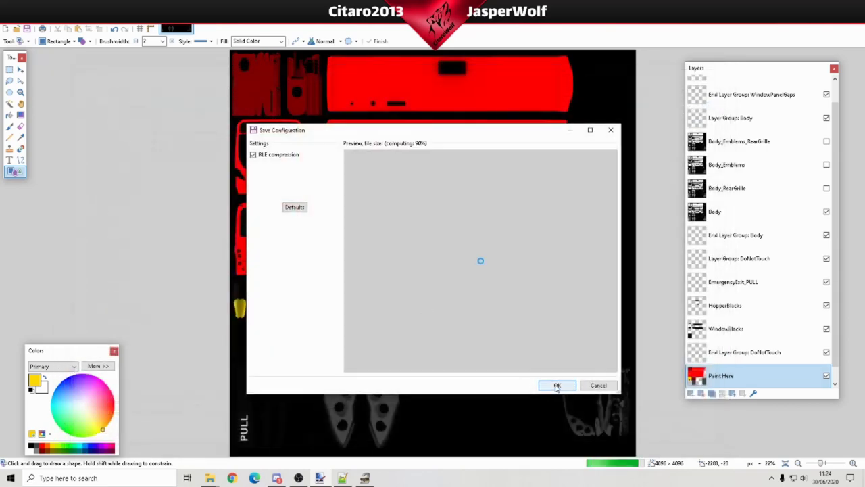
pyautogui.click(557, 385)
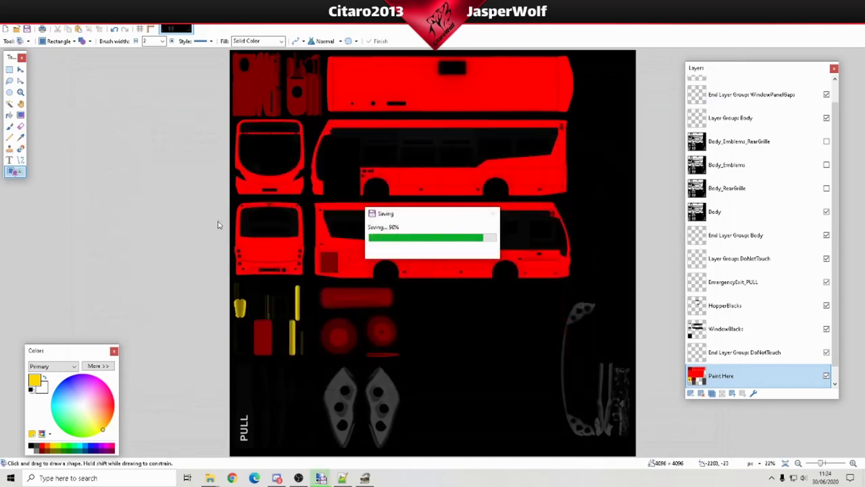
# Save it as PNG over the existing 9.6m_Cummins_HowTo.png, flattening the layers.
pyautogui.click(5, 28)
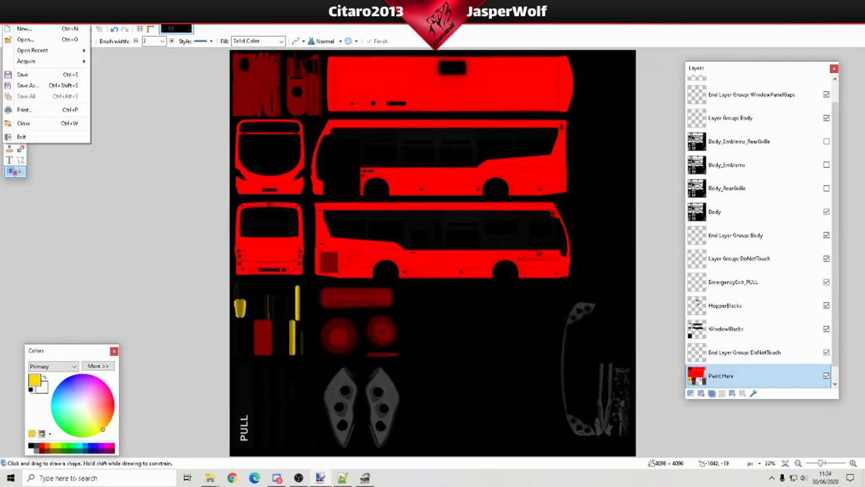
pyautogui.click(20, 86)
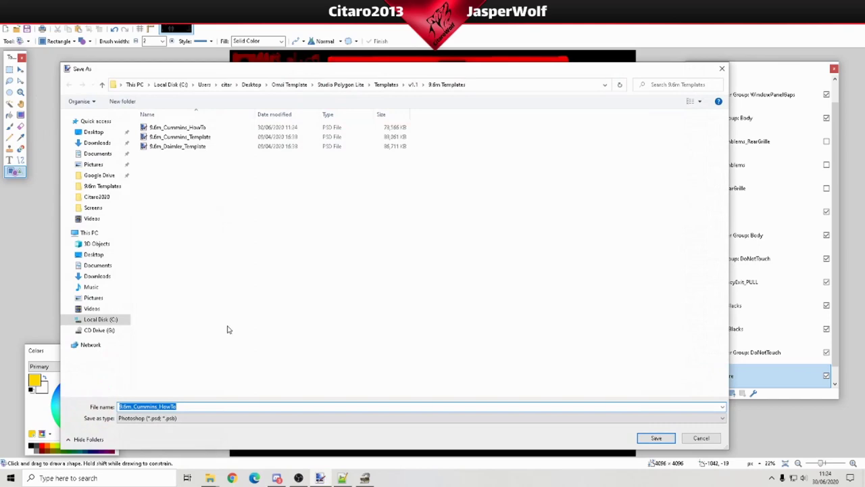
pyautogui.click(210, 422)
pyautogui.click(136, 341)
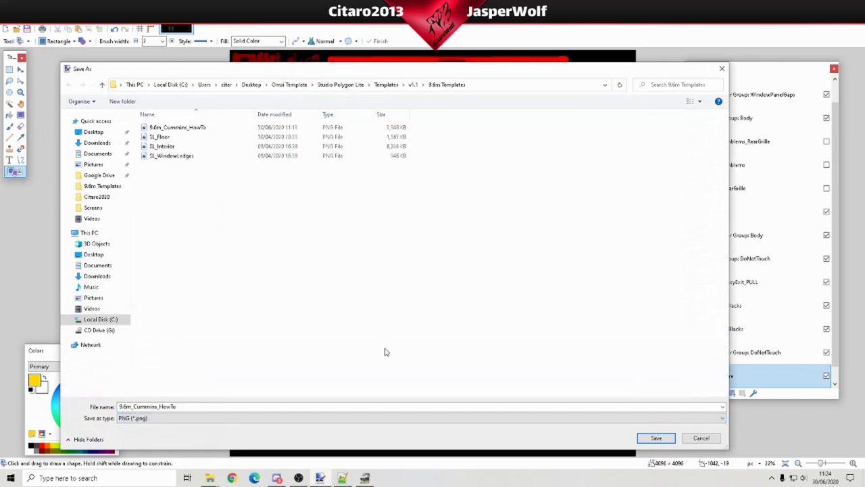
pyautogui.click(656, 438)
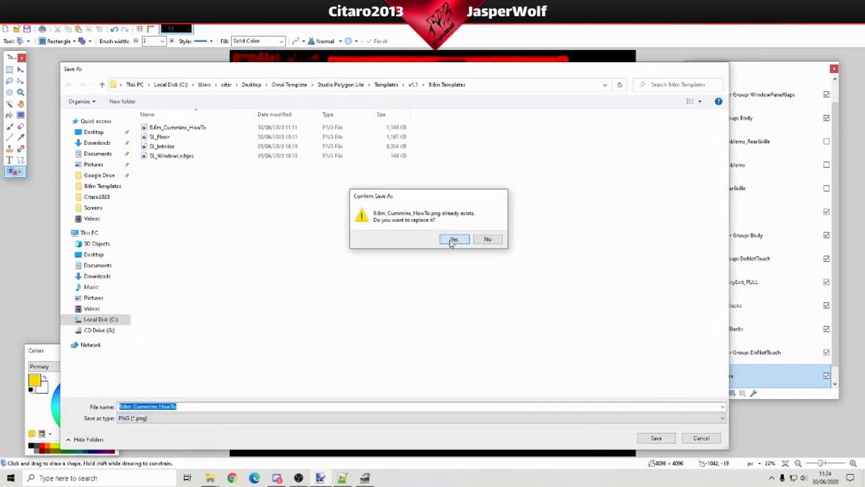
pyautogui.click(451, 239)
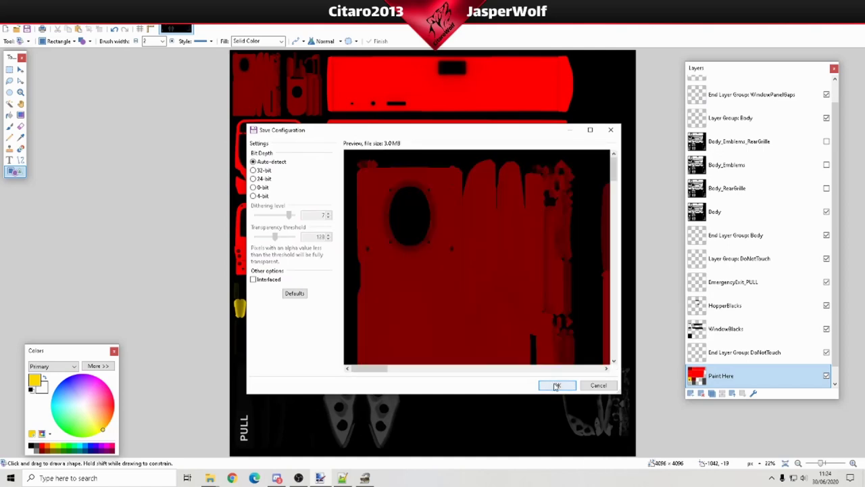
pyautogui.click(556, 385)
pyautogui.click(435, 262)
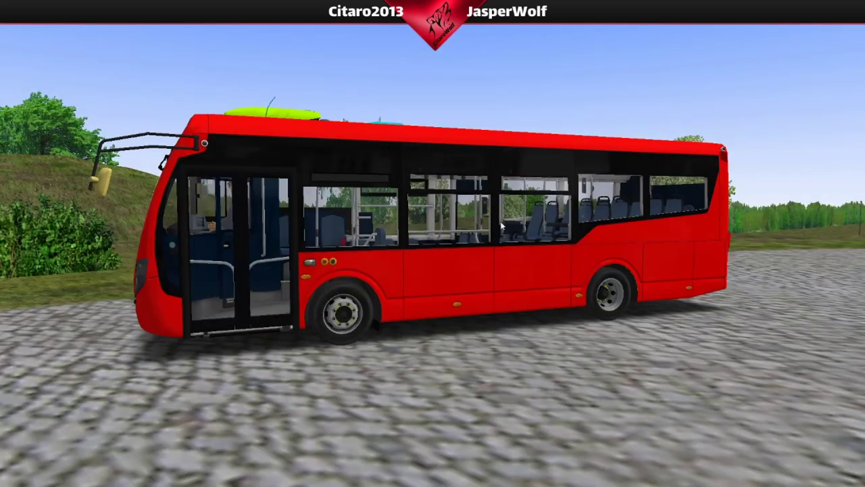
# Orbit to a higher angled view of the red bus, then bring up the Start menu.
pyautogui.moveTo(507, 234); pyautogui.dragTo(487, 255)
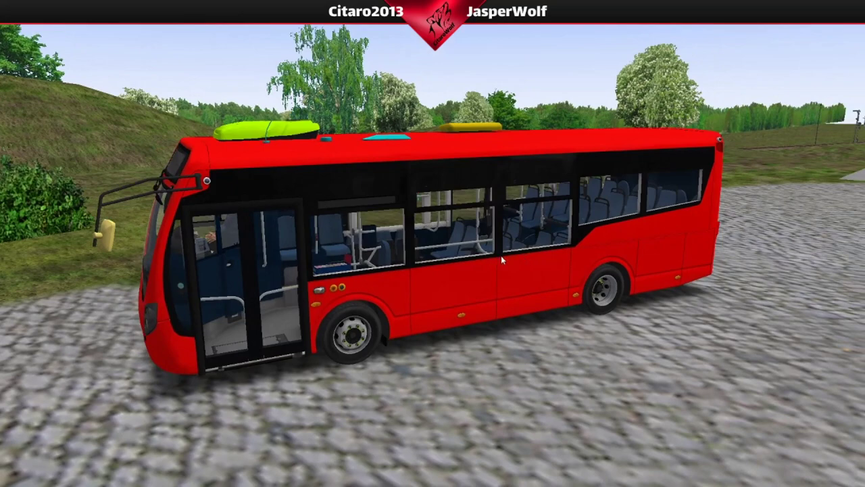
pyautogui.moveTo(705, 364)
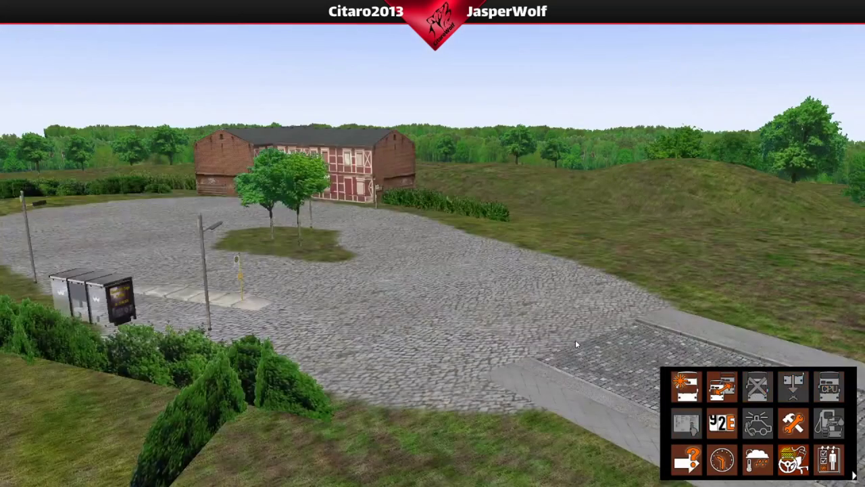
pyautogui.press('super')
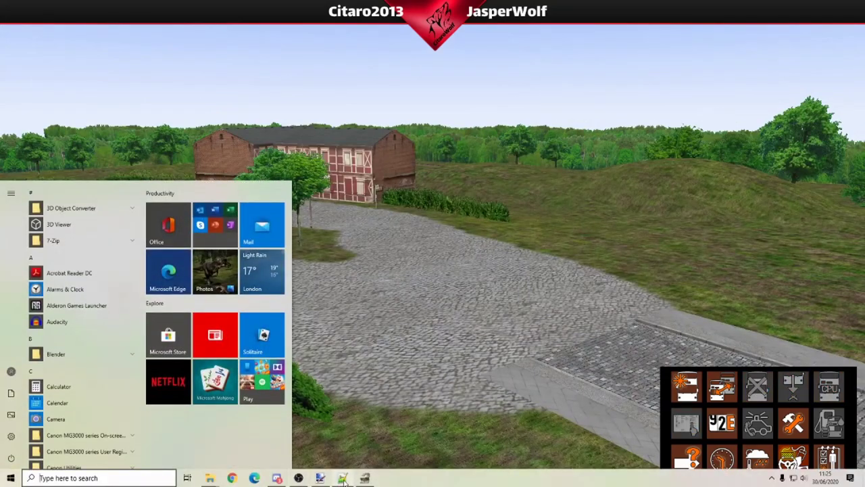
# Copy the new 9.6m_Cummins_HowTo.png from the 9.6m Templates folder.
pyautogui.moveTo(210, 478)
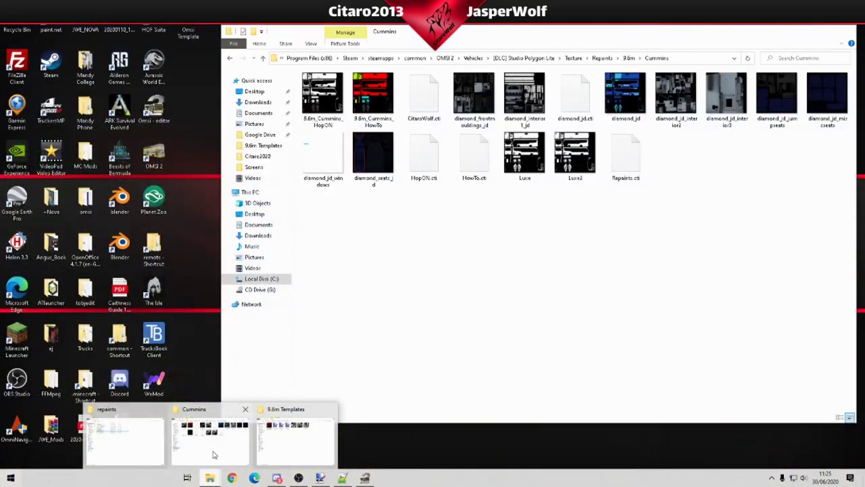
pyautogui.click(213, 455)
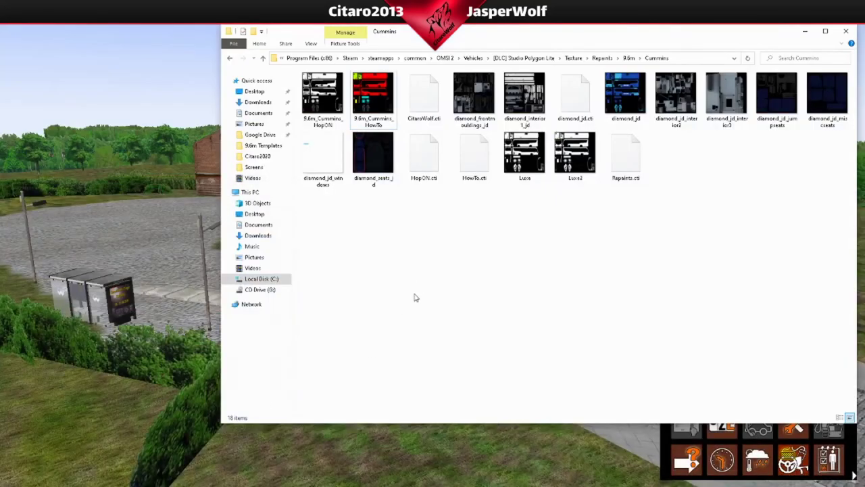
pyautogui.press('super')
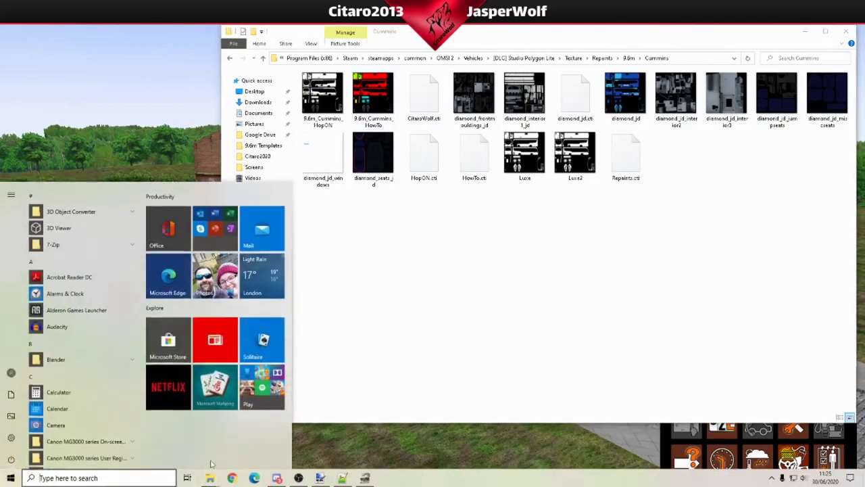
pyautogui.moveTo(208, 480)
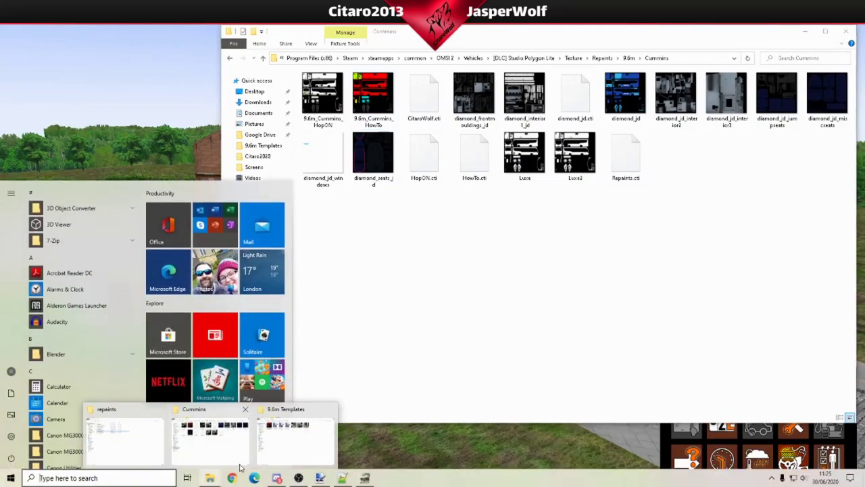
pyautogui.click(274, 453)
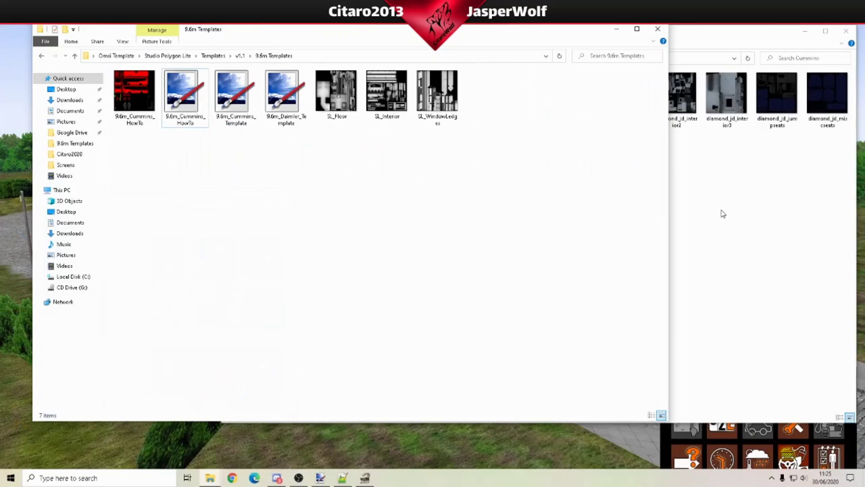
pyautogui.click(721, 213)
pyautogui.rightClick(140, 89)
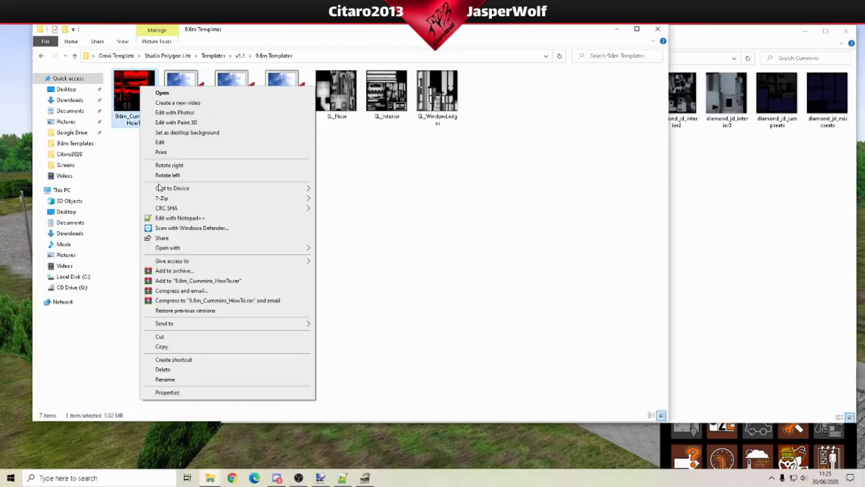
pyautogui.click(177, 346)
# Paste it into the Cummins folder, replacing the old image, and minimize both folders.
pyautogui.click(667, 264)
pyautogui.rightClick(475, 266)
pyautogui.click(501, 324)
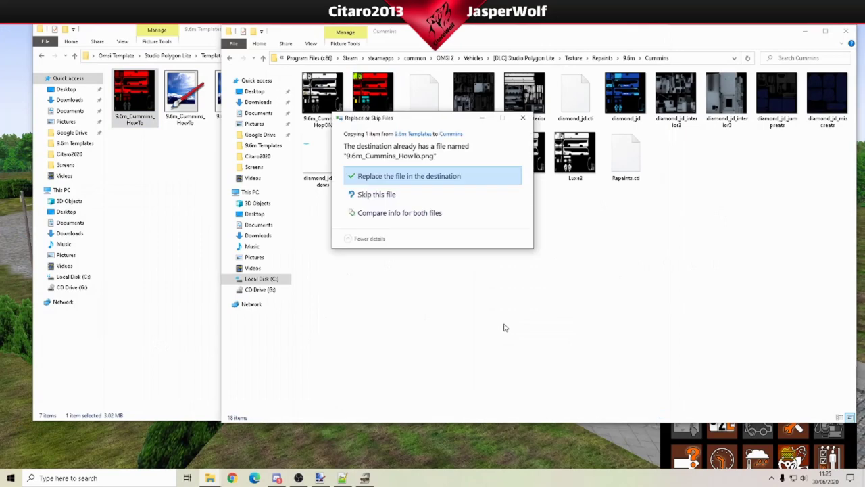
pyautogui.click(412, 177)
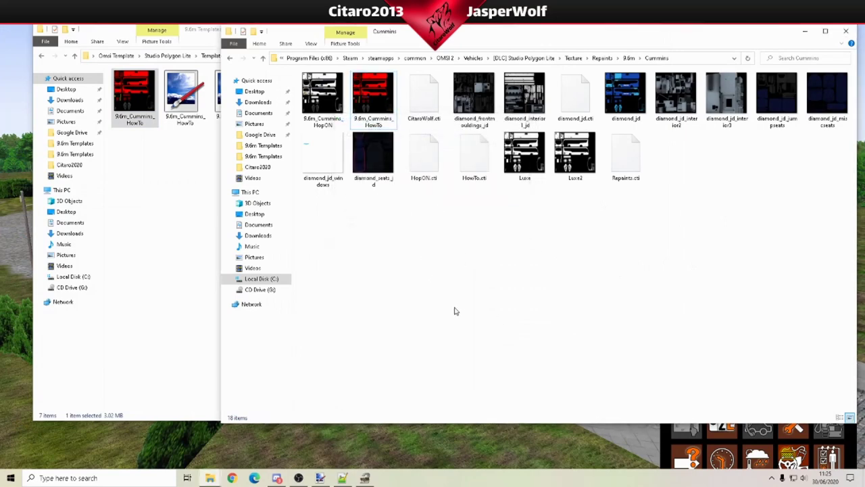
pyautogui.click(804, 31)
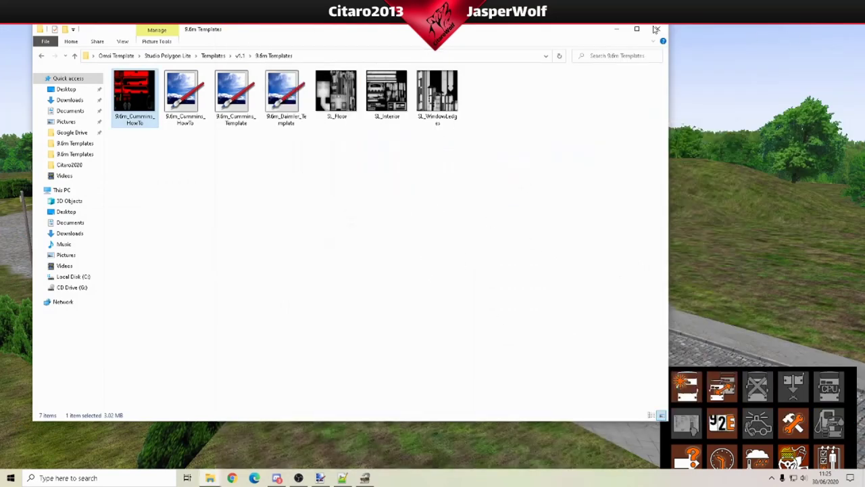
pyautogui.click(611, 30)
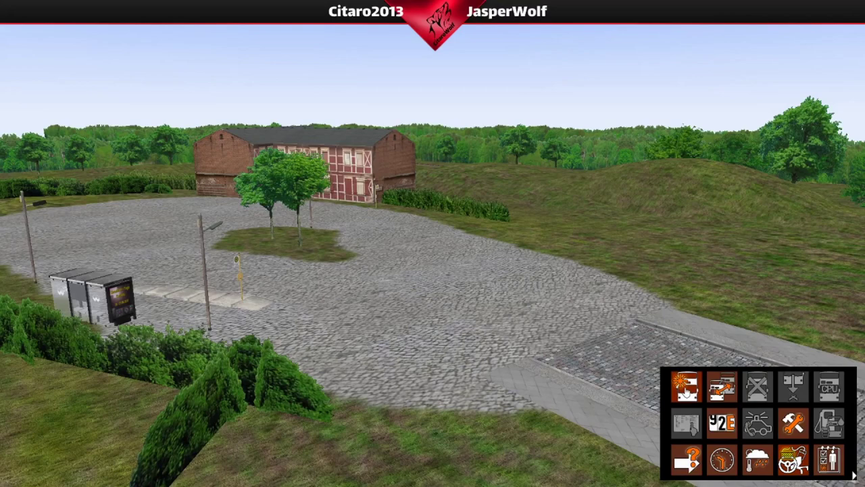
# Add the Studio Polygon Lite 9.6m bus with the HowTo appearance and confirm its entry point.
pyautogui.click(685, 386)
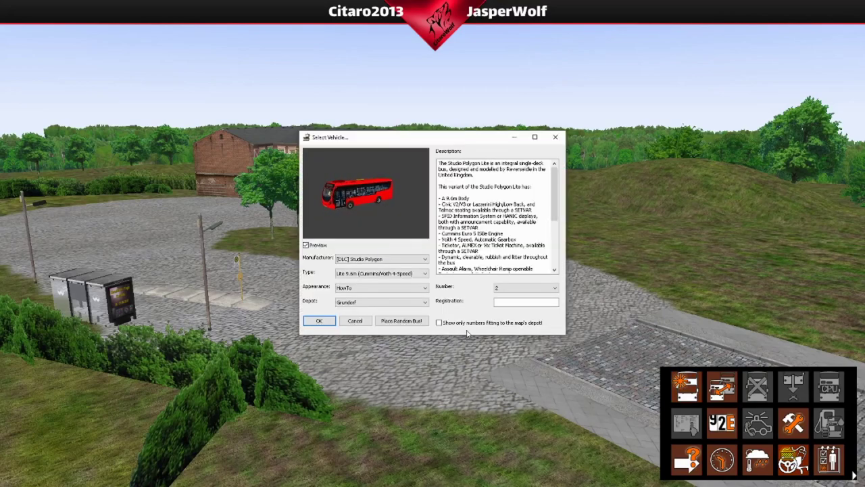
pyautogui.click(401, 320)
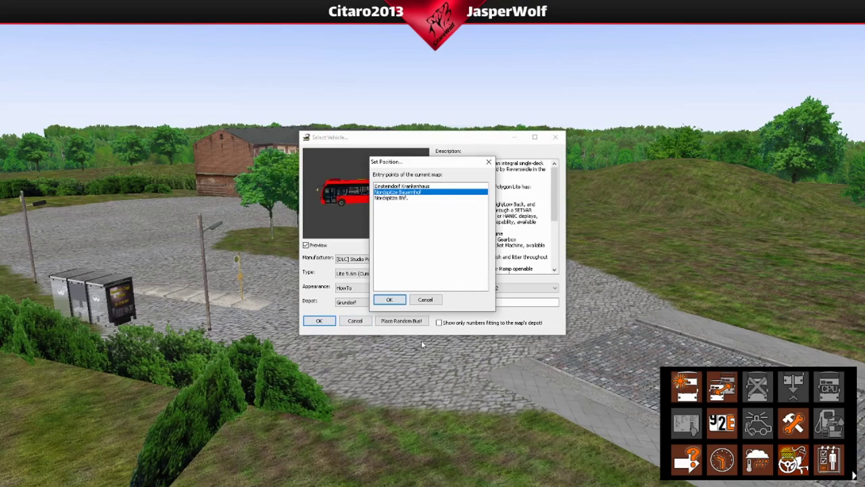
pyautogui.click(398, 302)
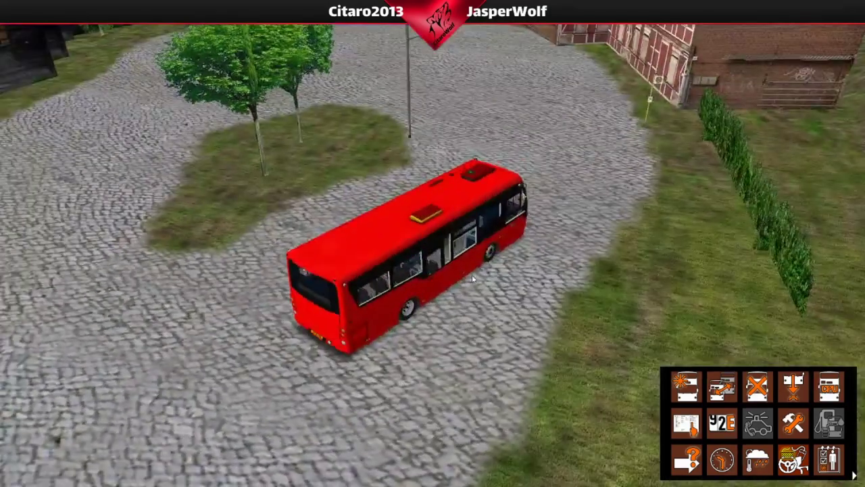
# Orbit and zoom around the bus to inspect the HowTo repaint from above and ground level.
pyautogui.moveTo(472, 275); pyautogui.dragTo(417, 295)
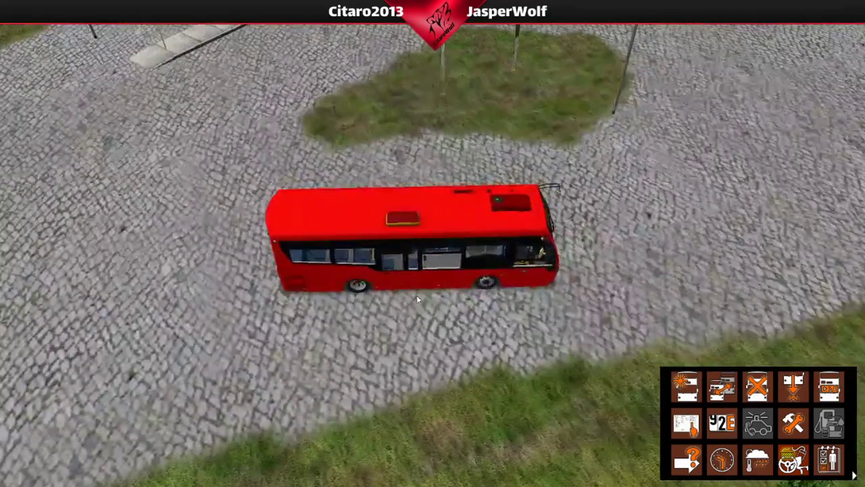
pyautogui.scroll(5, 409, 223)
pyautogui.moveTo(415, 361); pyautogui.dragTo(376, 215)
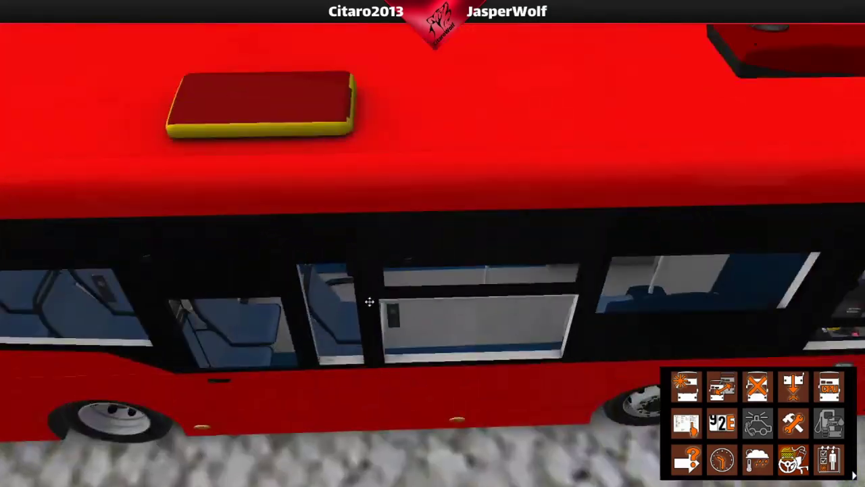
pyautogui.scroll(-5, 395, 231)
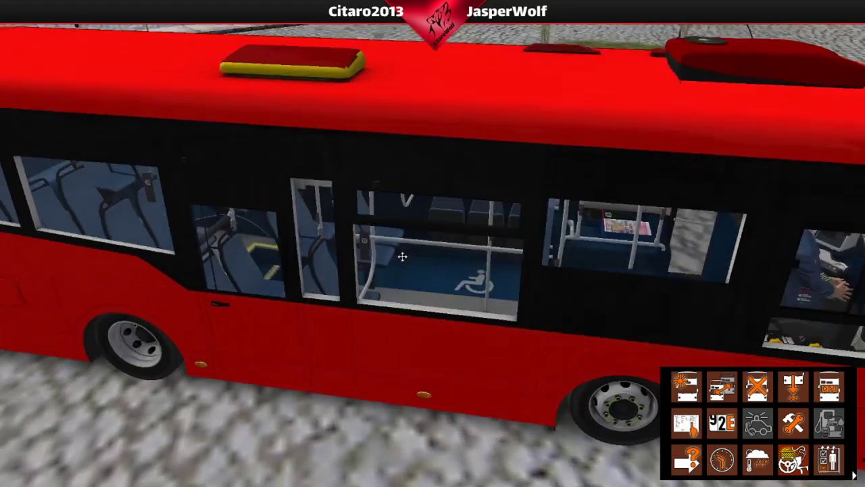
pyautogui.moveTo(401, 252); pyautogui.dragTo(330, 169)
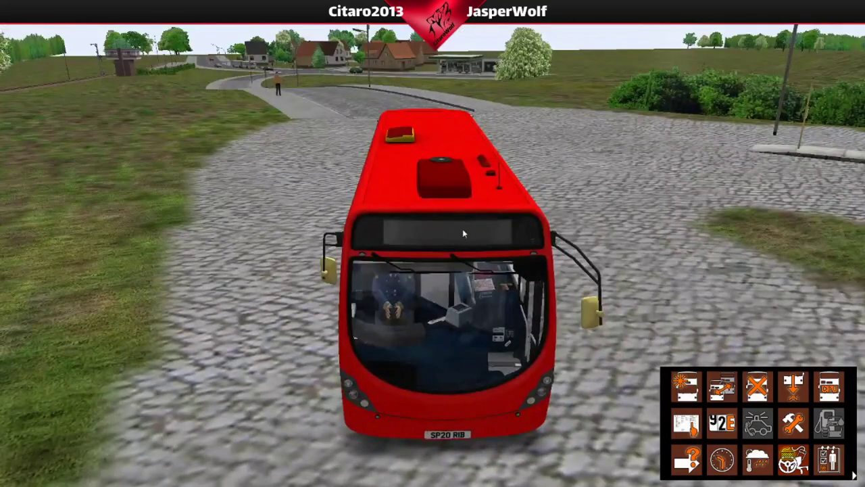
pyautogui.moveTo(460, 178); pyautogui.dragTo(352, 233)
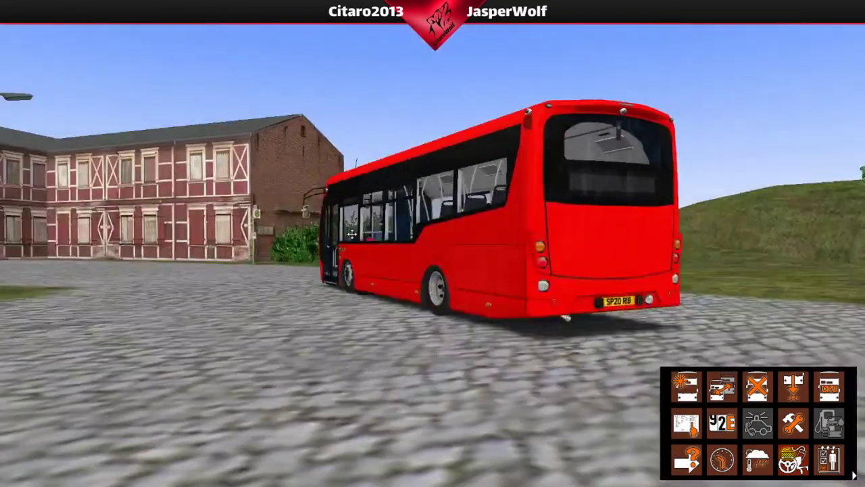
# Open the rear engine flap and orbit round to the bus's front-left side.
pyautogui.click(678, 249)
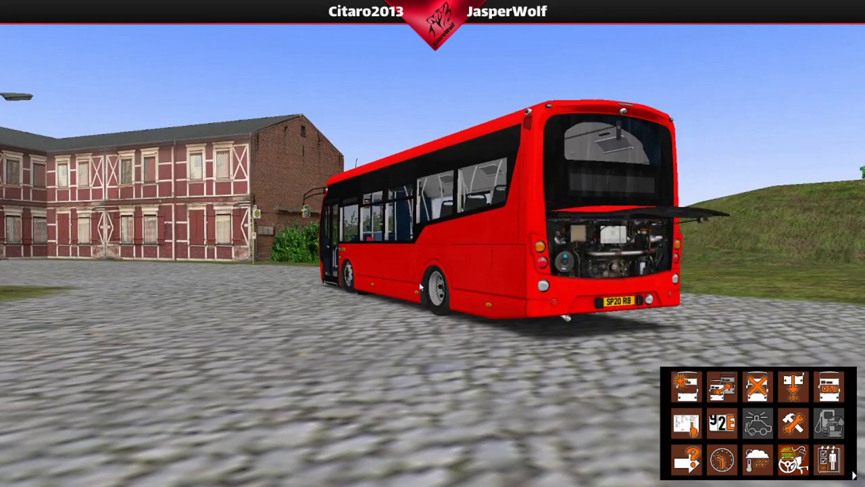
pyautogui.moveTo(434, 305); pyautogui.dragTo(400, 306)
pyautogui.moveTo(490, 308); pyautogui.dragTo(454, 337)
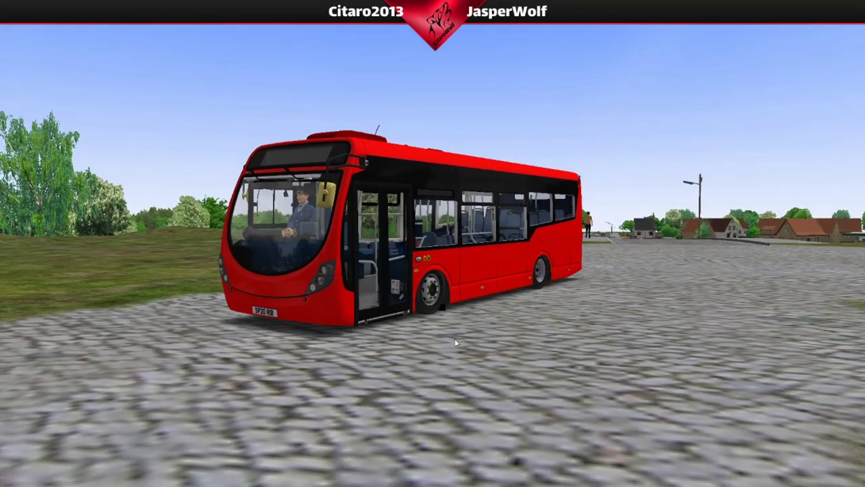